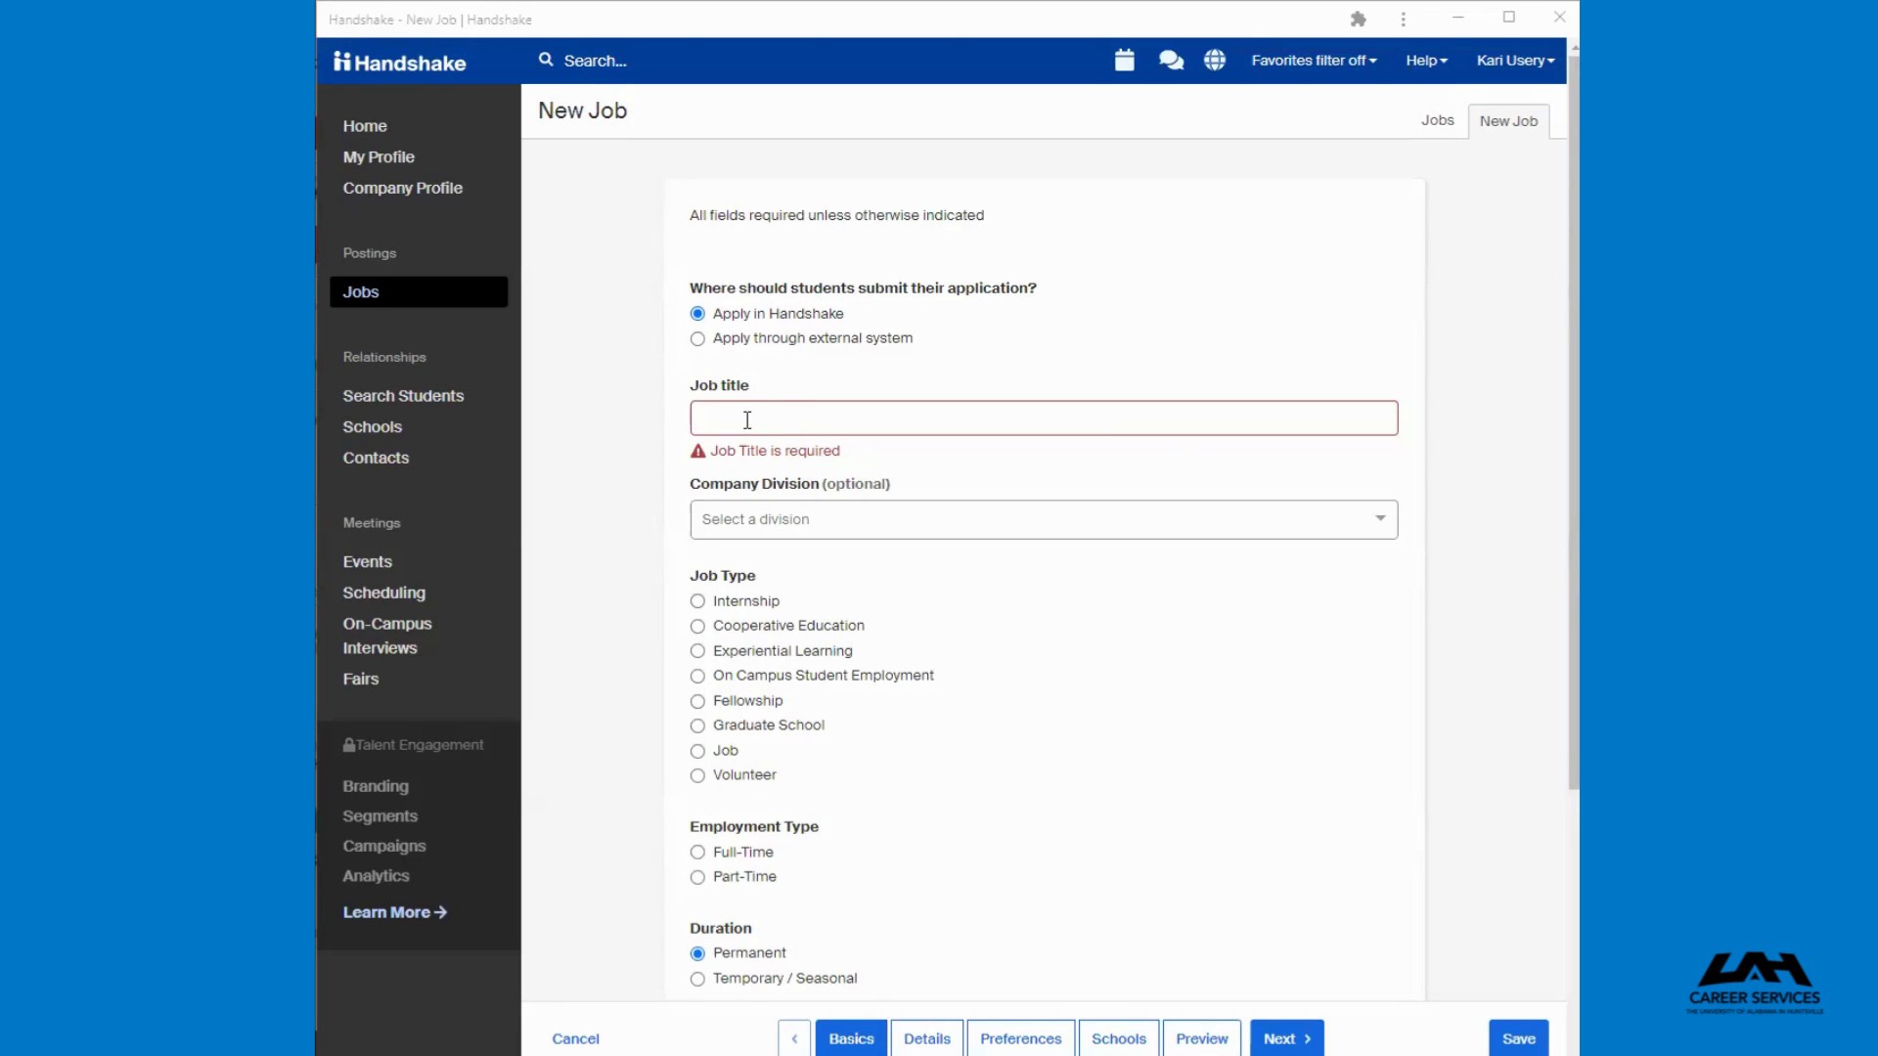
# Open the Company Division list and scroll through the available divisions
pyautogui.click(747, 420)
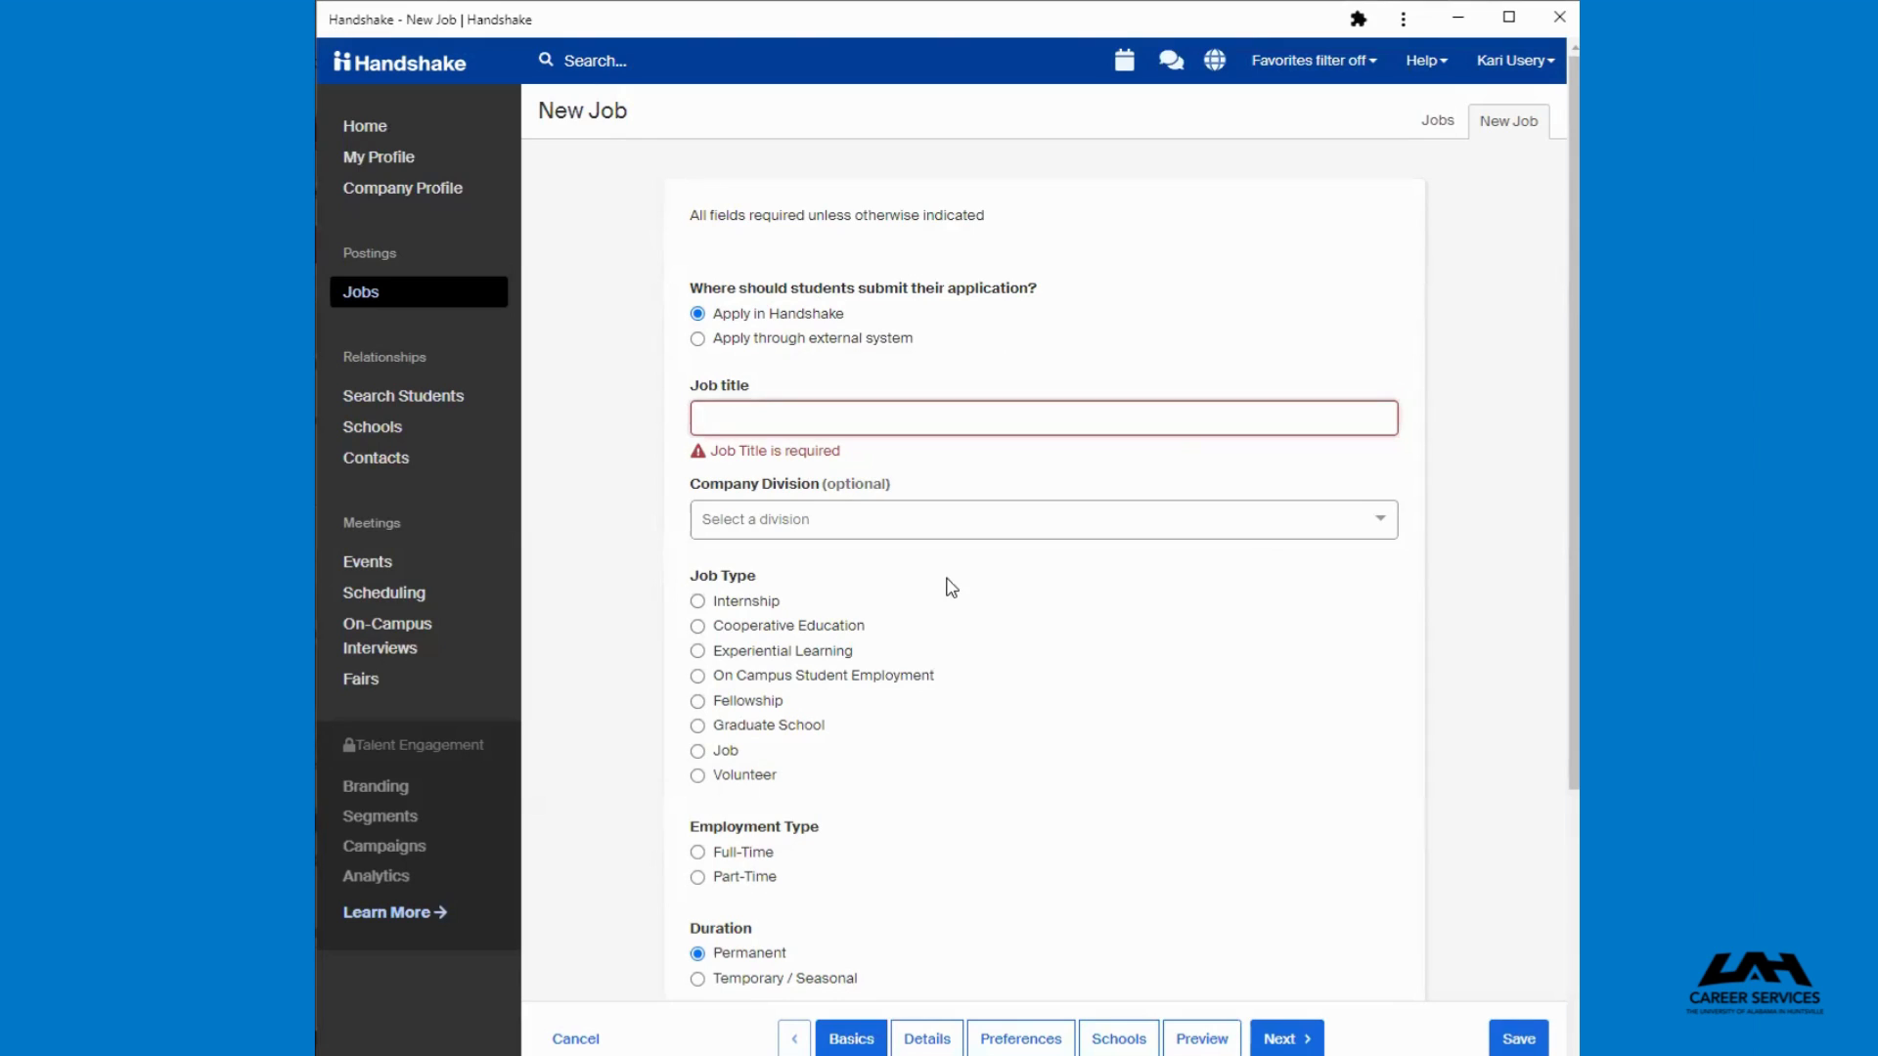
pyautogui.click(958, 529)
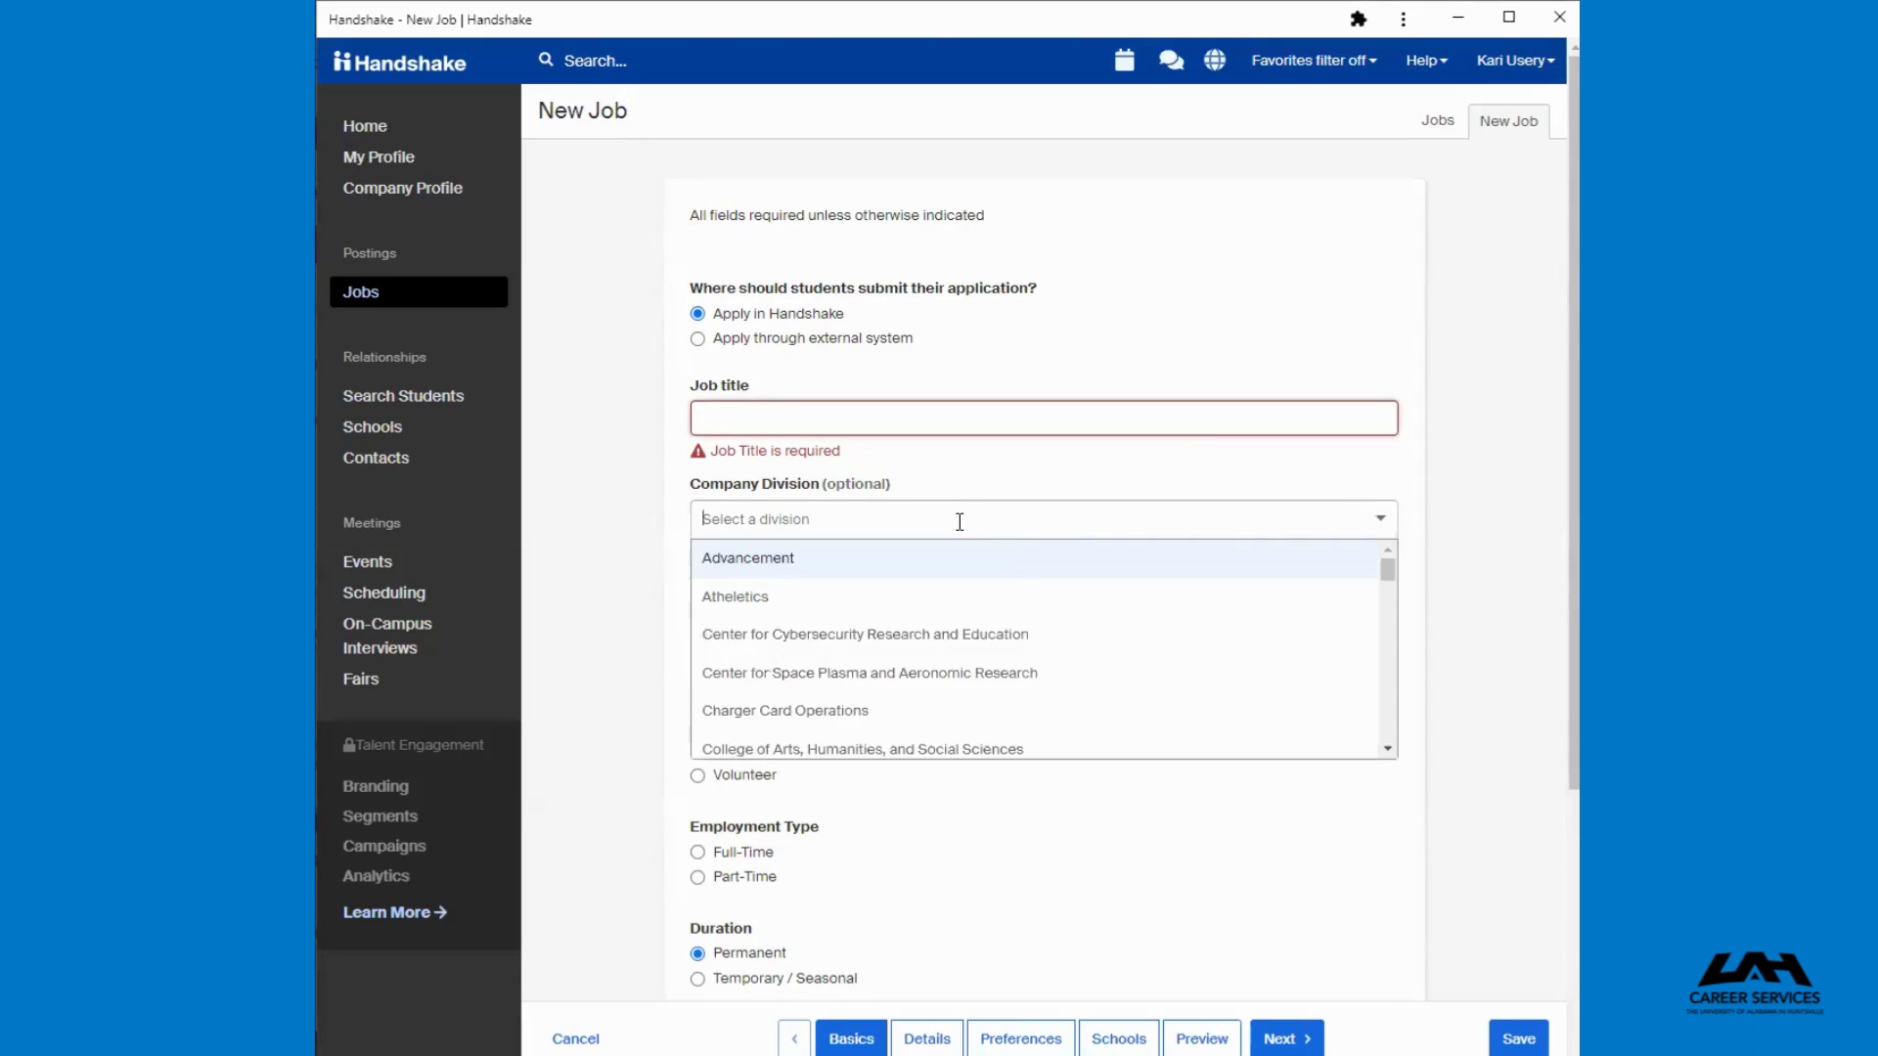
pyautogui.scroll(-1, 1085, 645)
pyautogui.scroll(-5, 1091, 650)
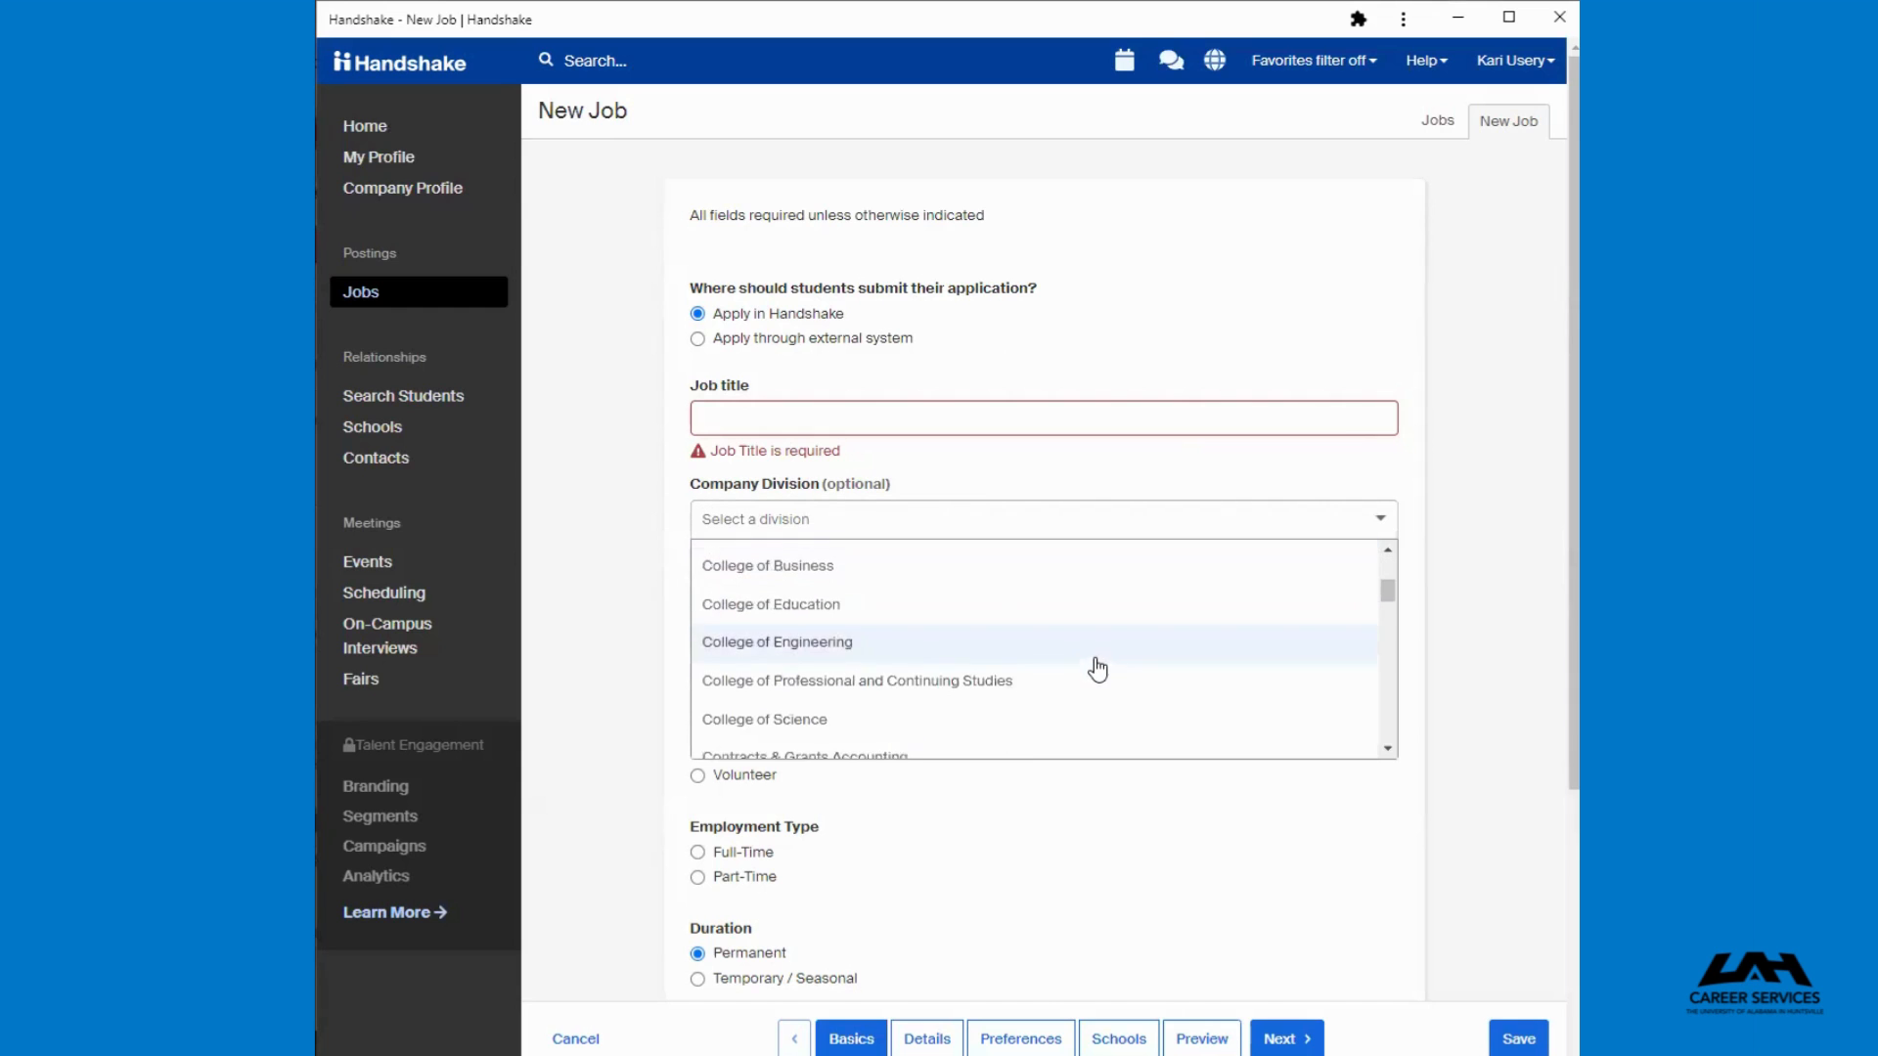
pyautogui.scroll(-4, 1134, 709)
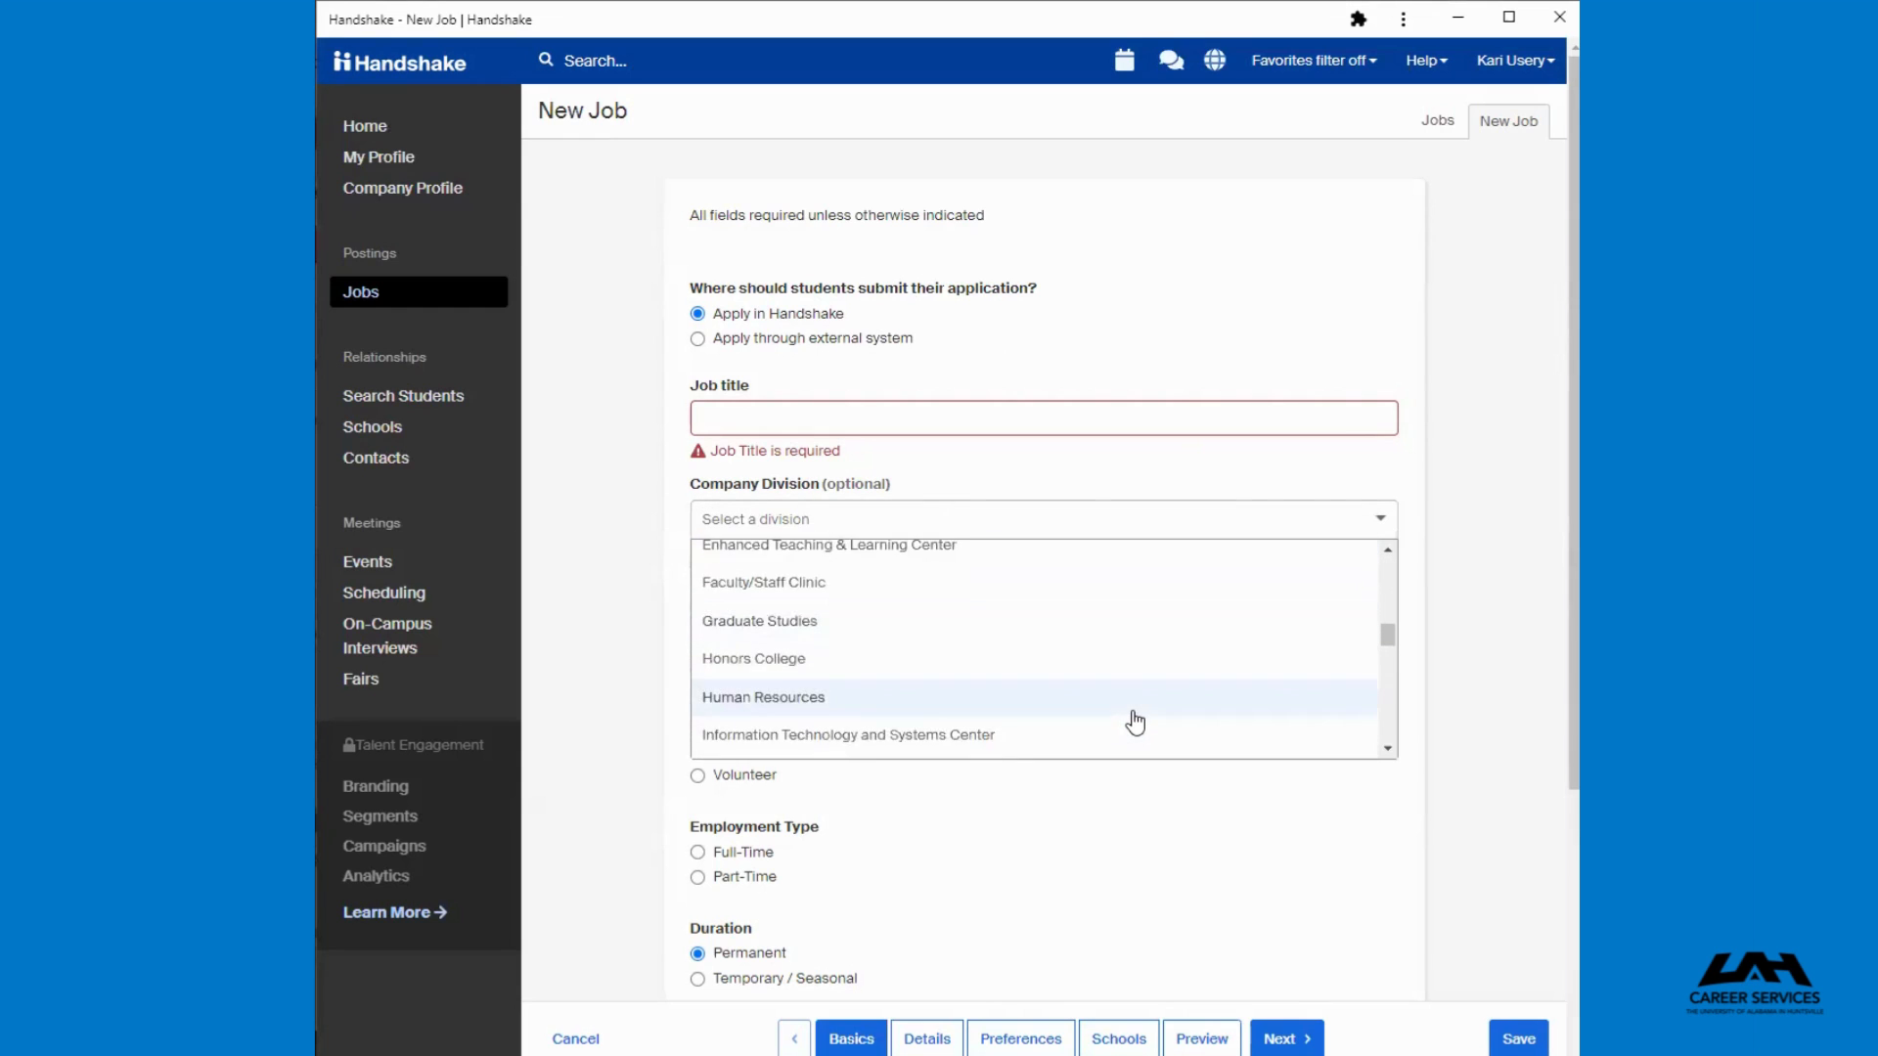
# Set the job type to Internship with Full-Time employment
pyautogui.click(1166, 866)
pyautogui.click(1164, 857)
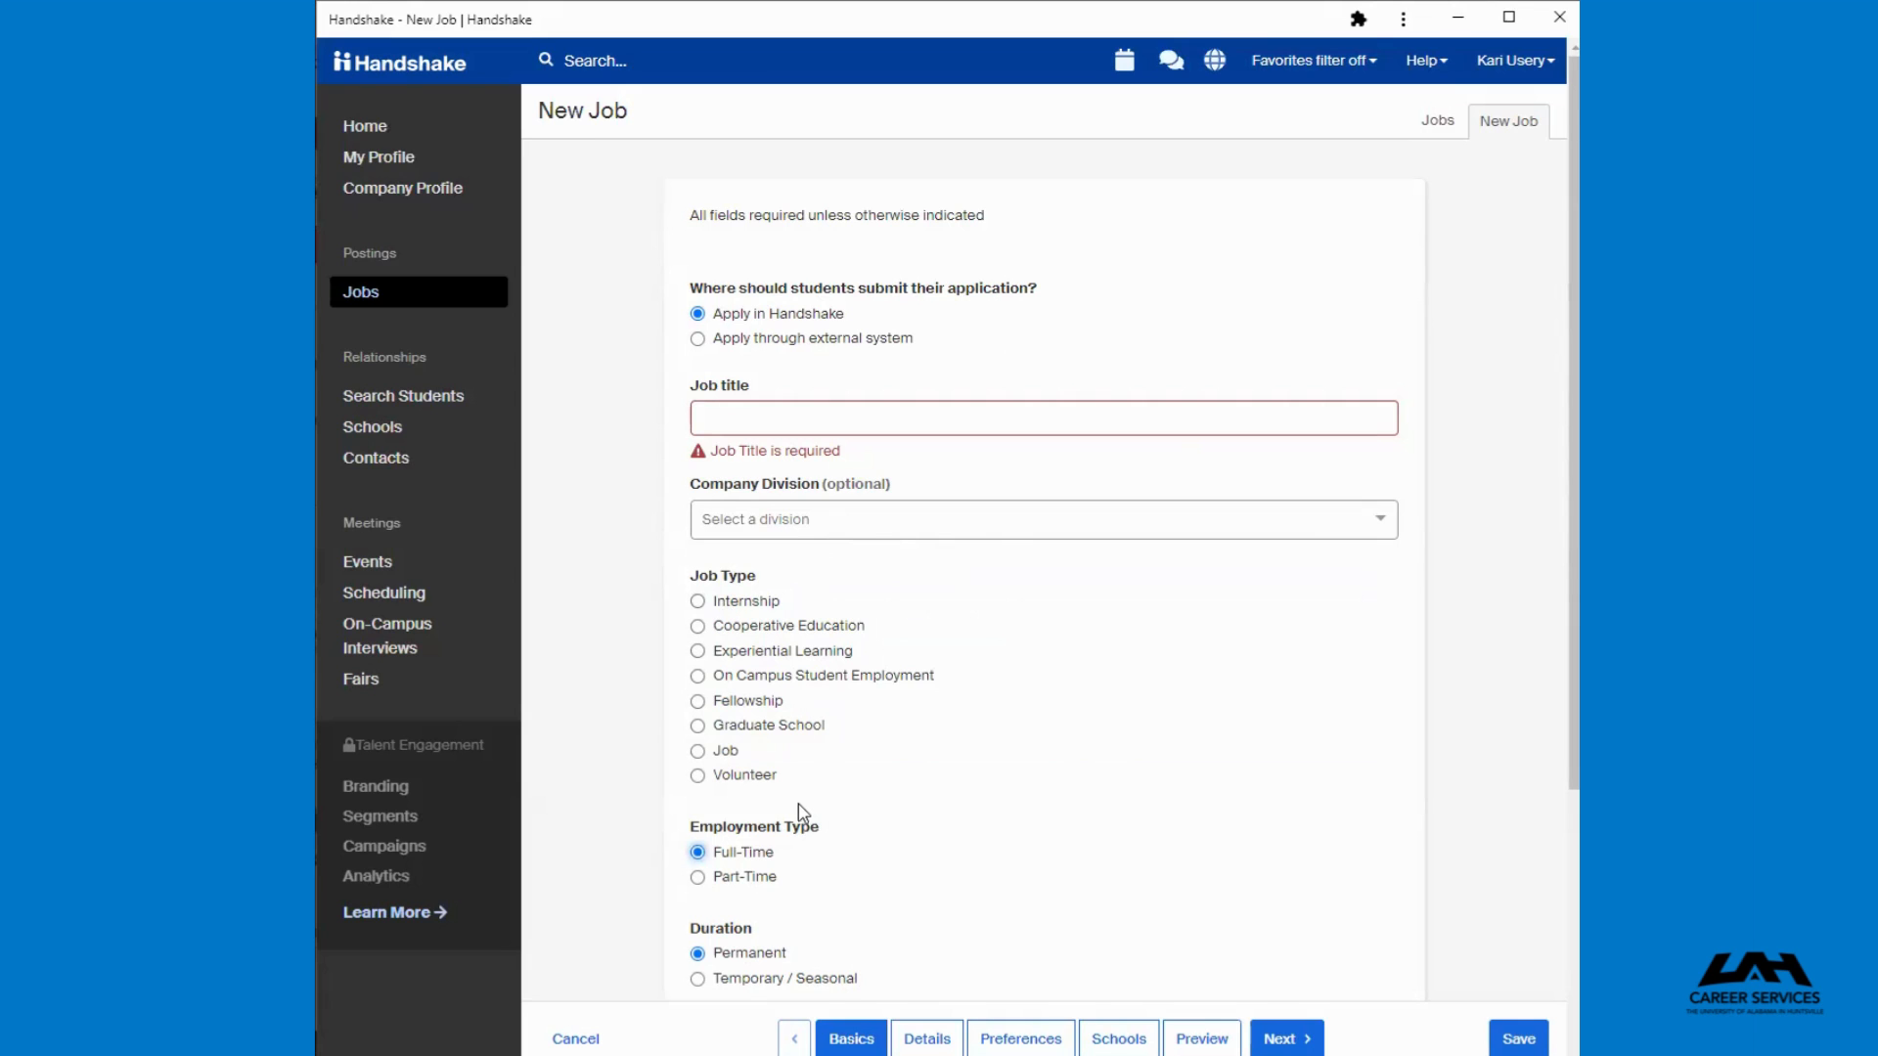
pyautogui.click(978, 780)
pyautogui.click(740, 603)
pyautogui.scroll(-3, 1076, 782)
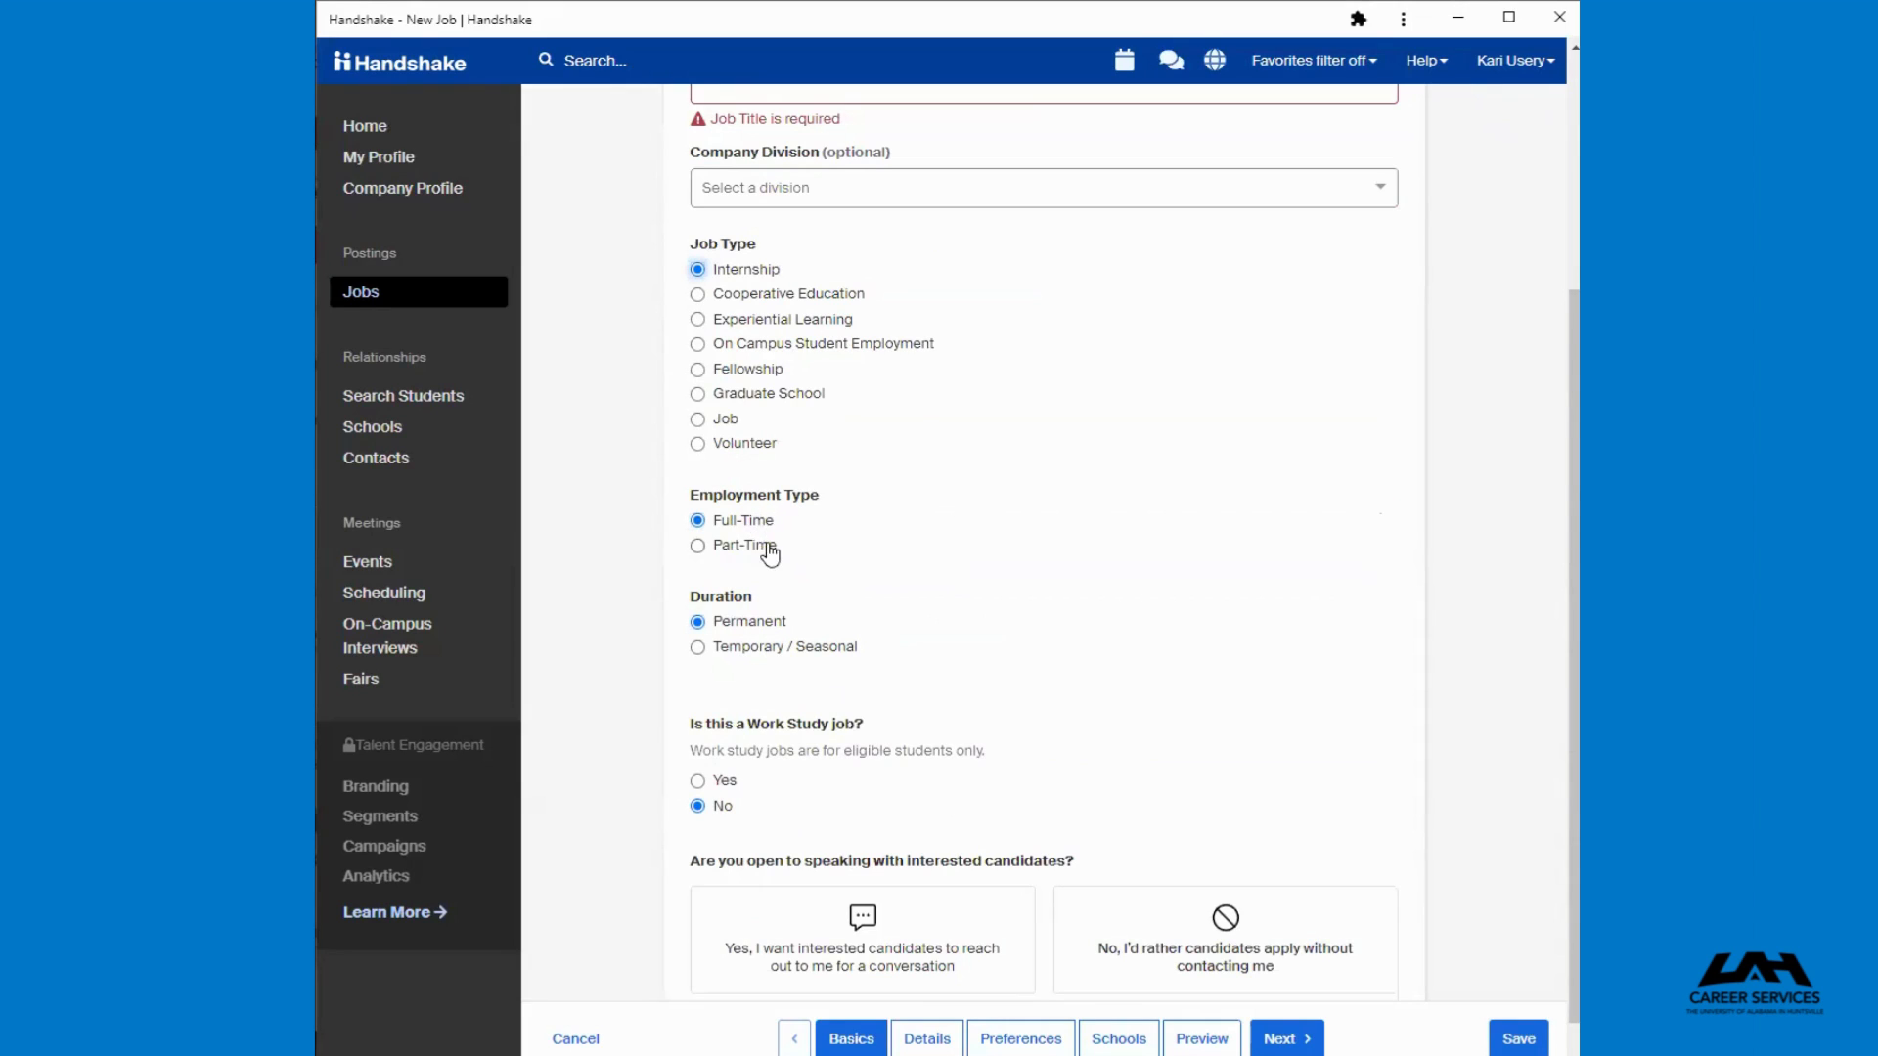
# Set the employment type to Part-Time and mark the position as a Work Study job
pyautogui.click(746, 547)
pyautogui.click(705, 786)
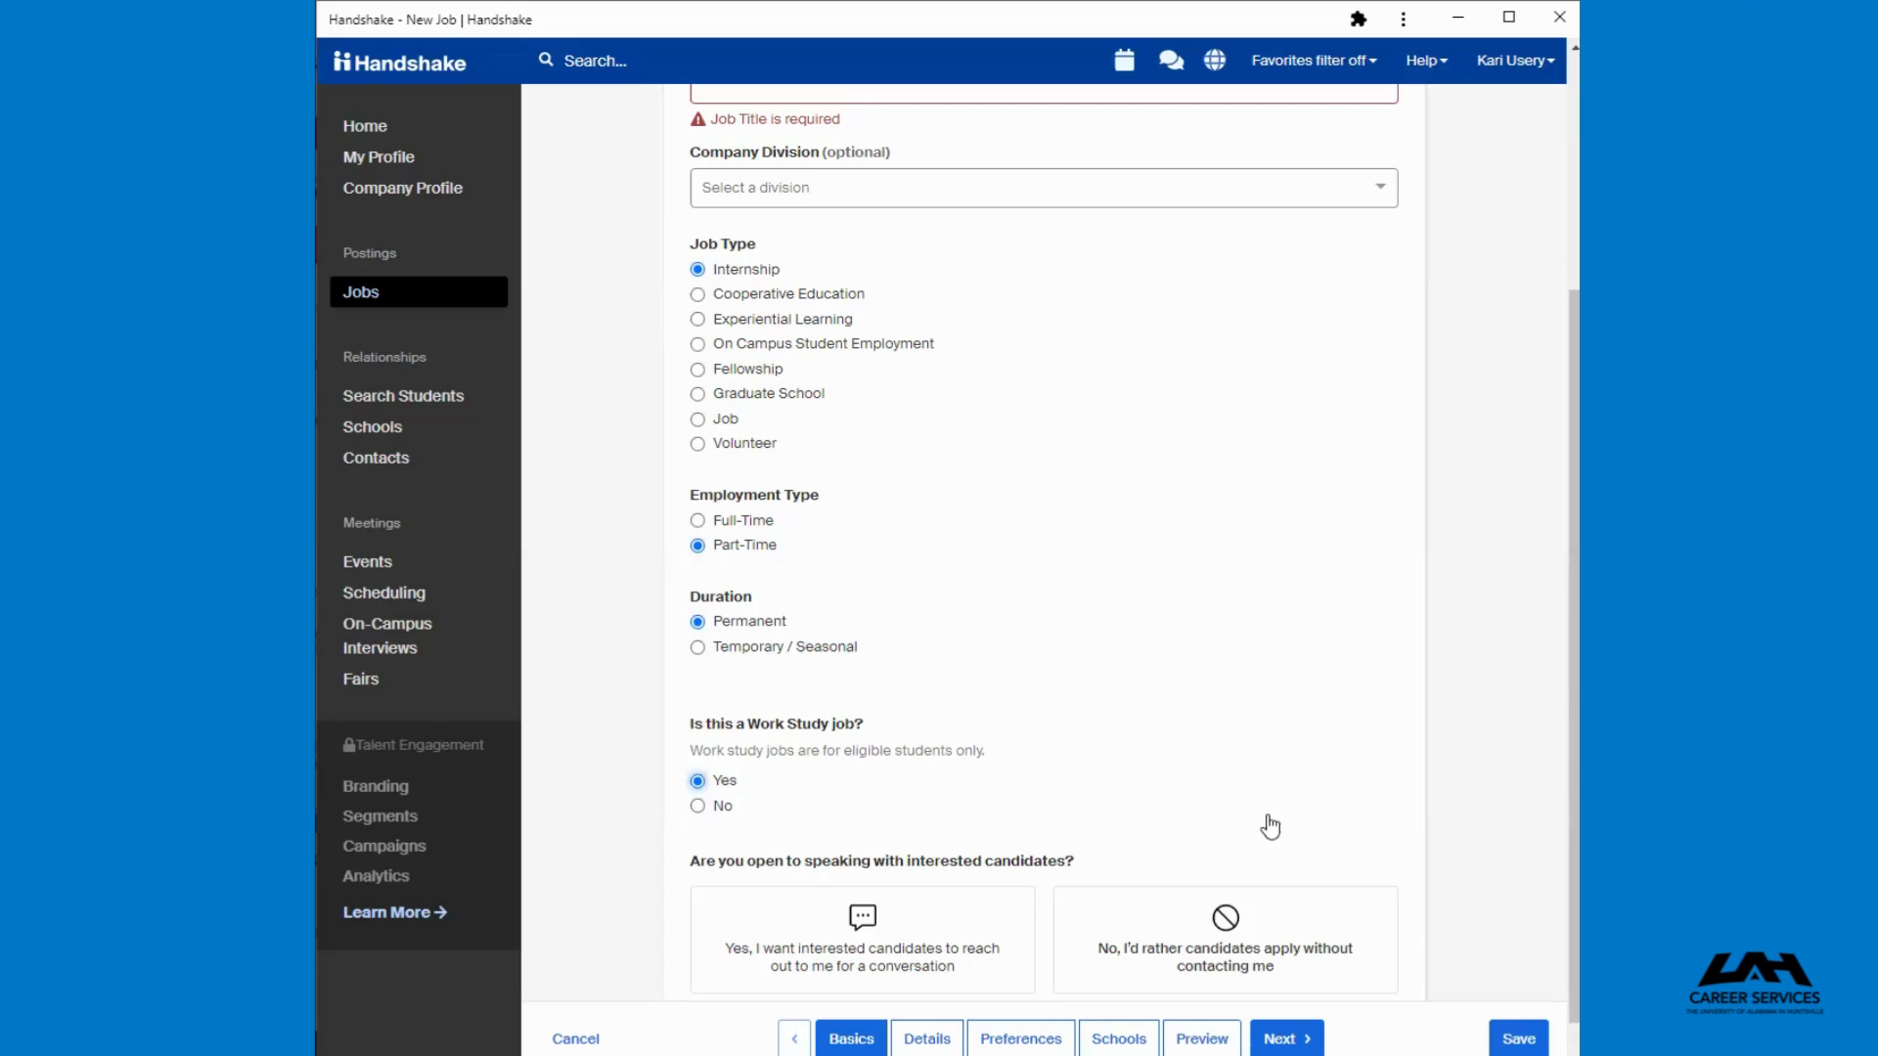
pyautogui.scroll(-1, 1482, 914)
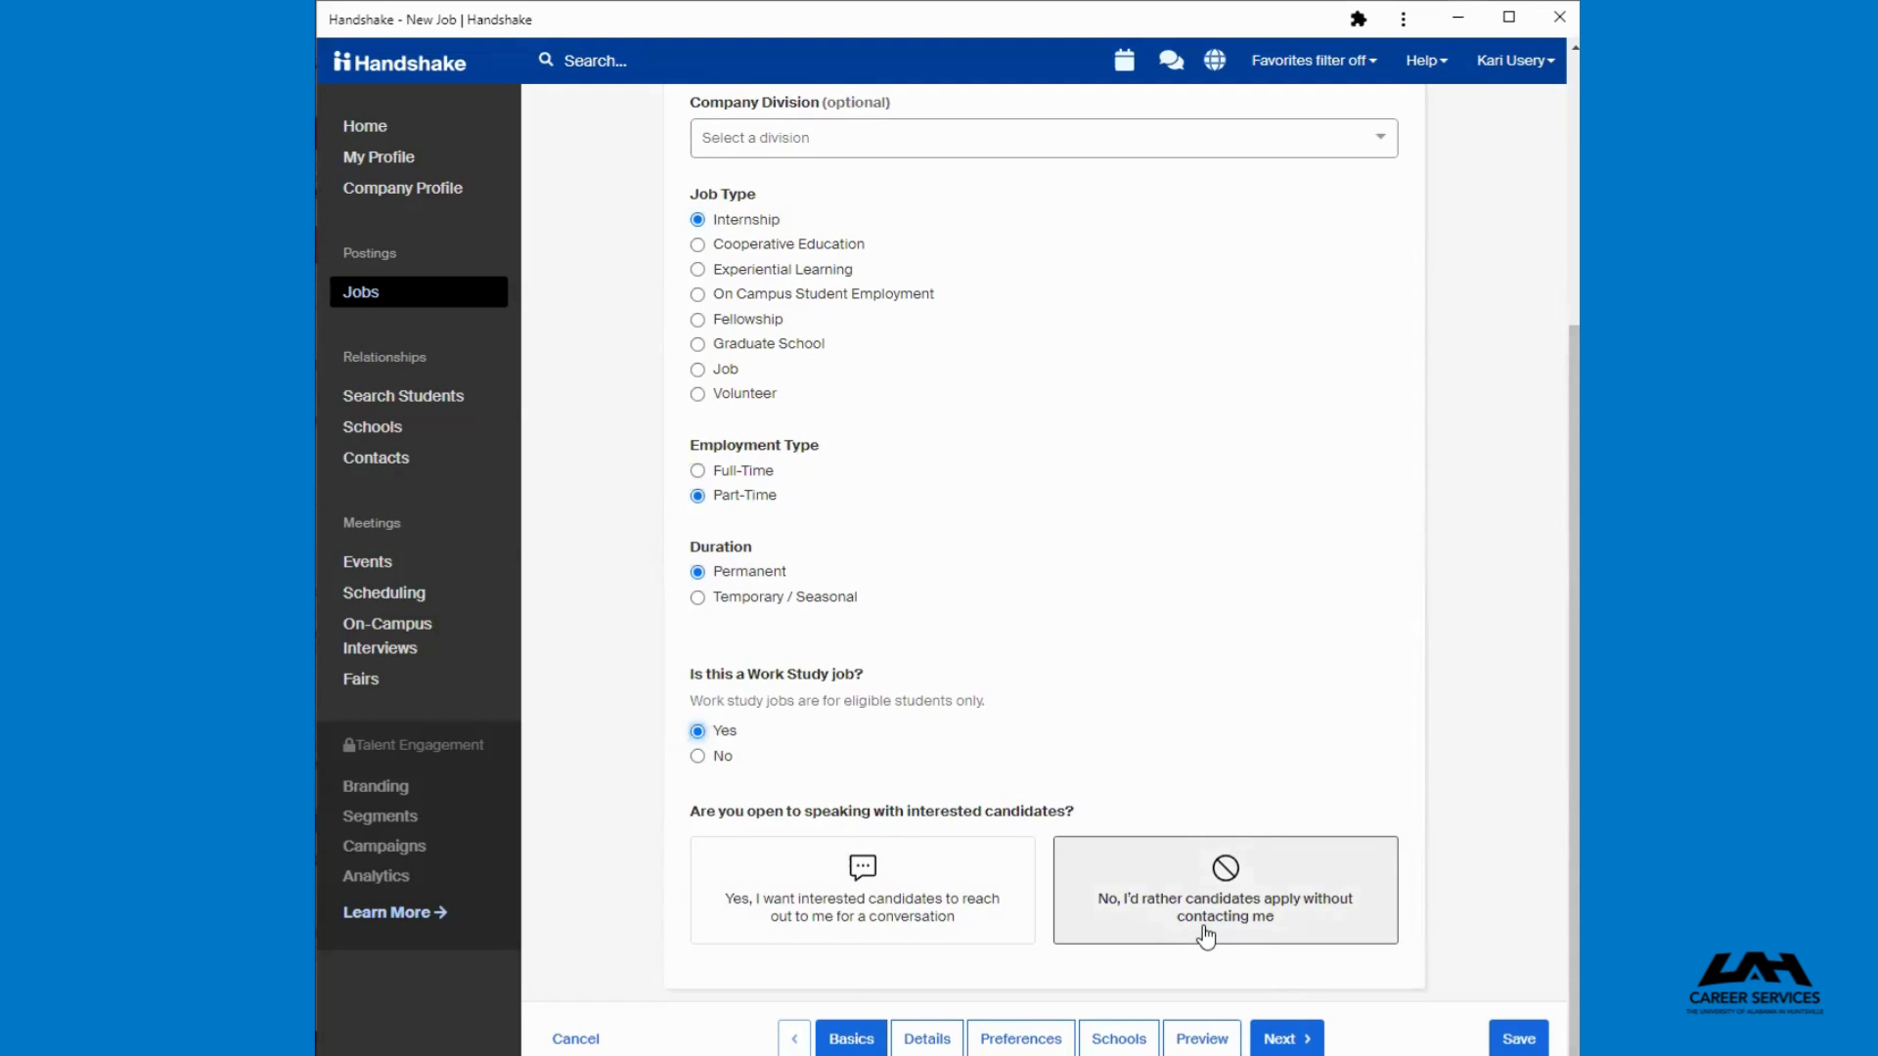
# Choose that candidates apply without contacting you and continue to the Details section
pyautogui.click(1346, 843)
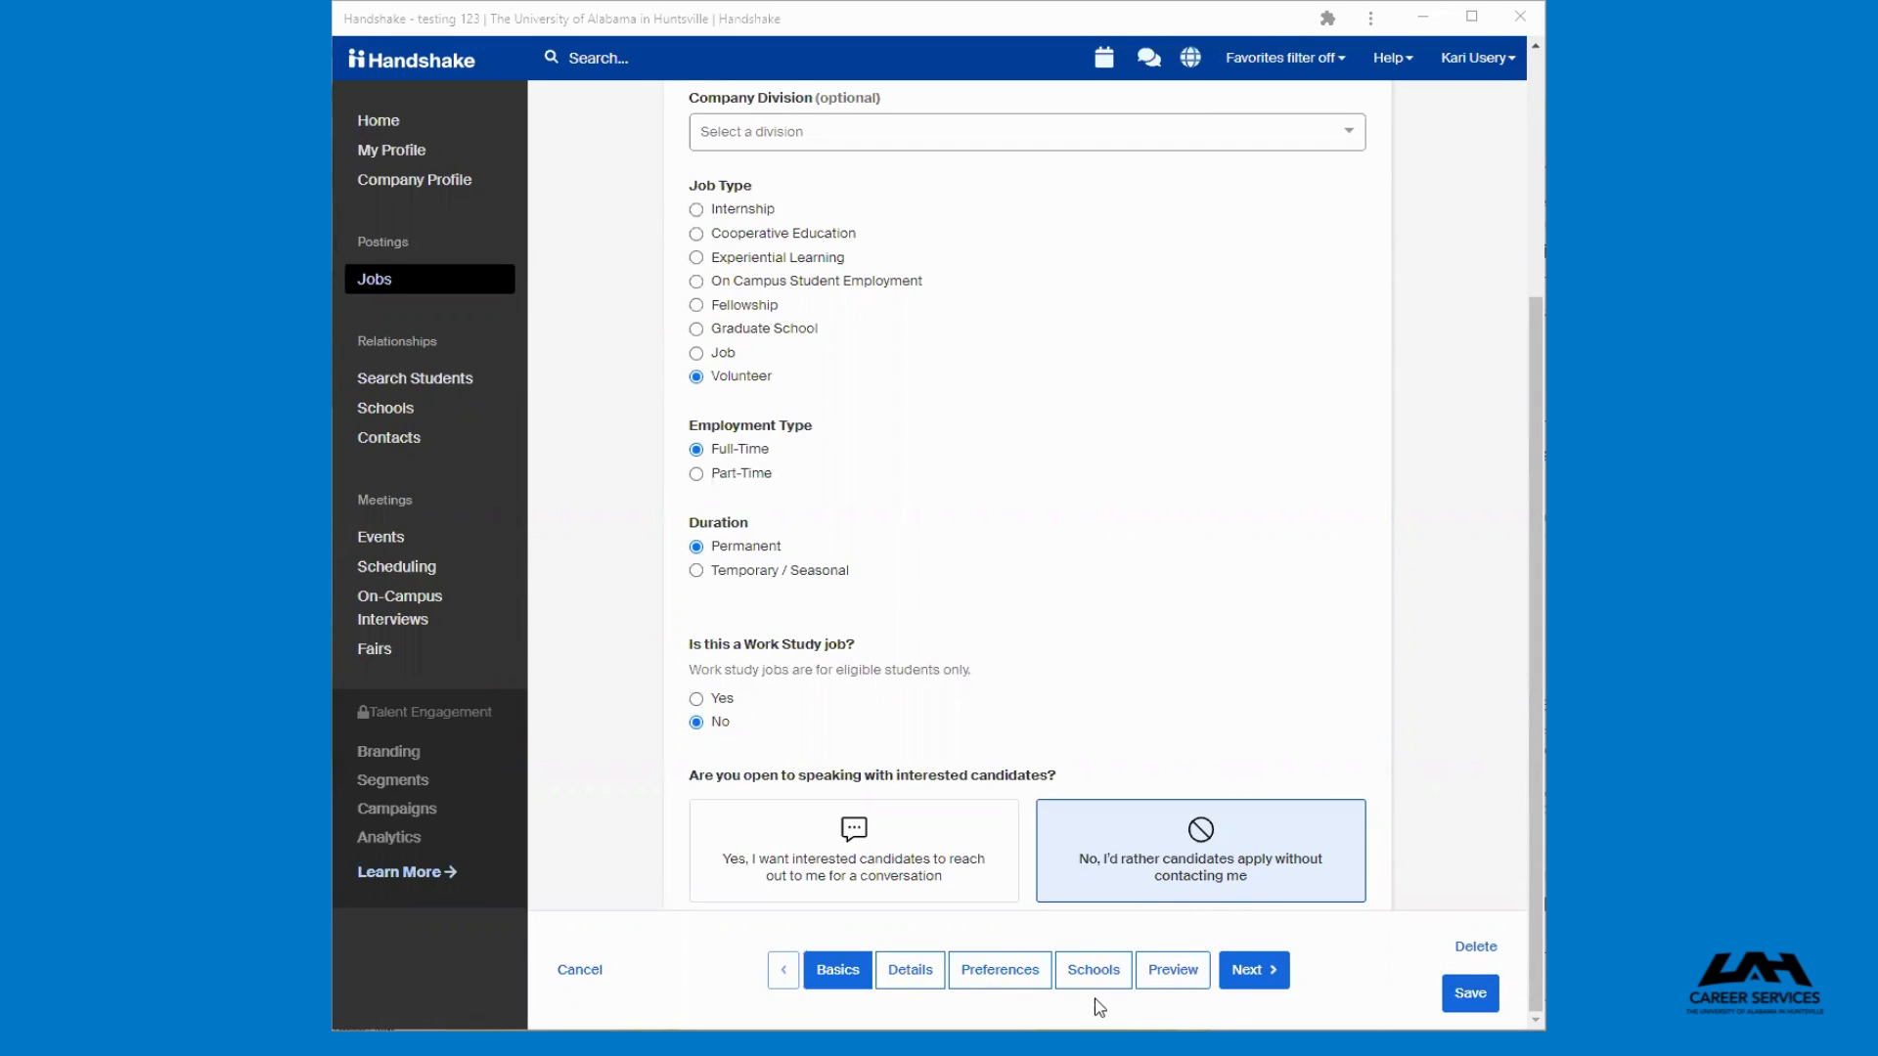
pyautogui.click(1287, 981)
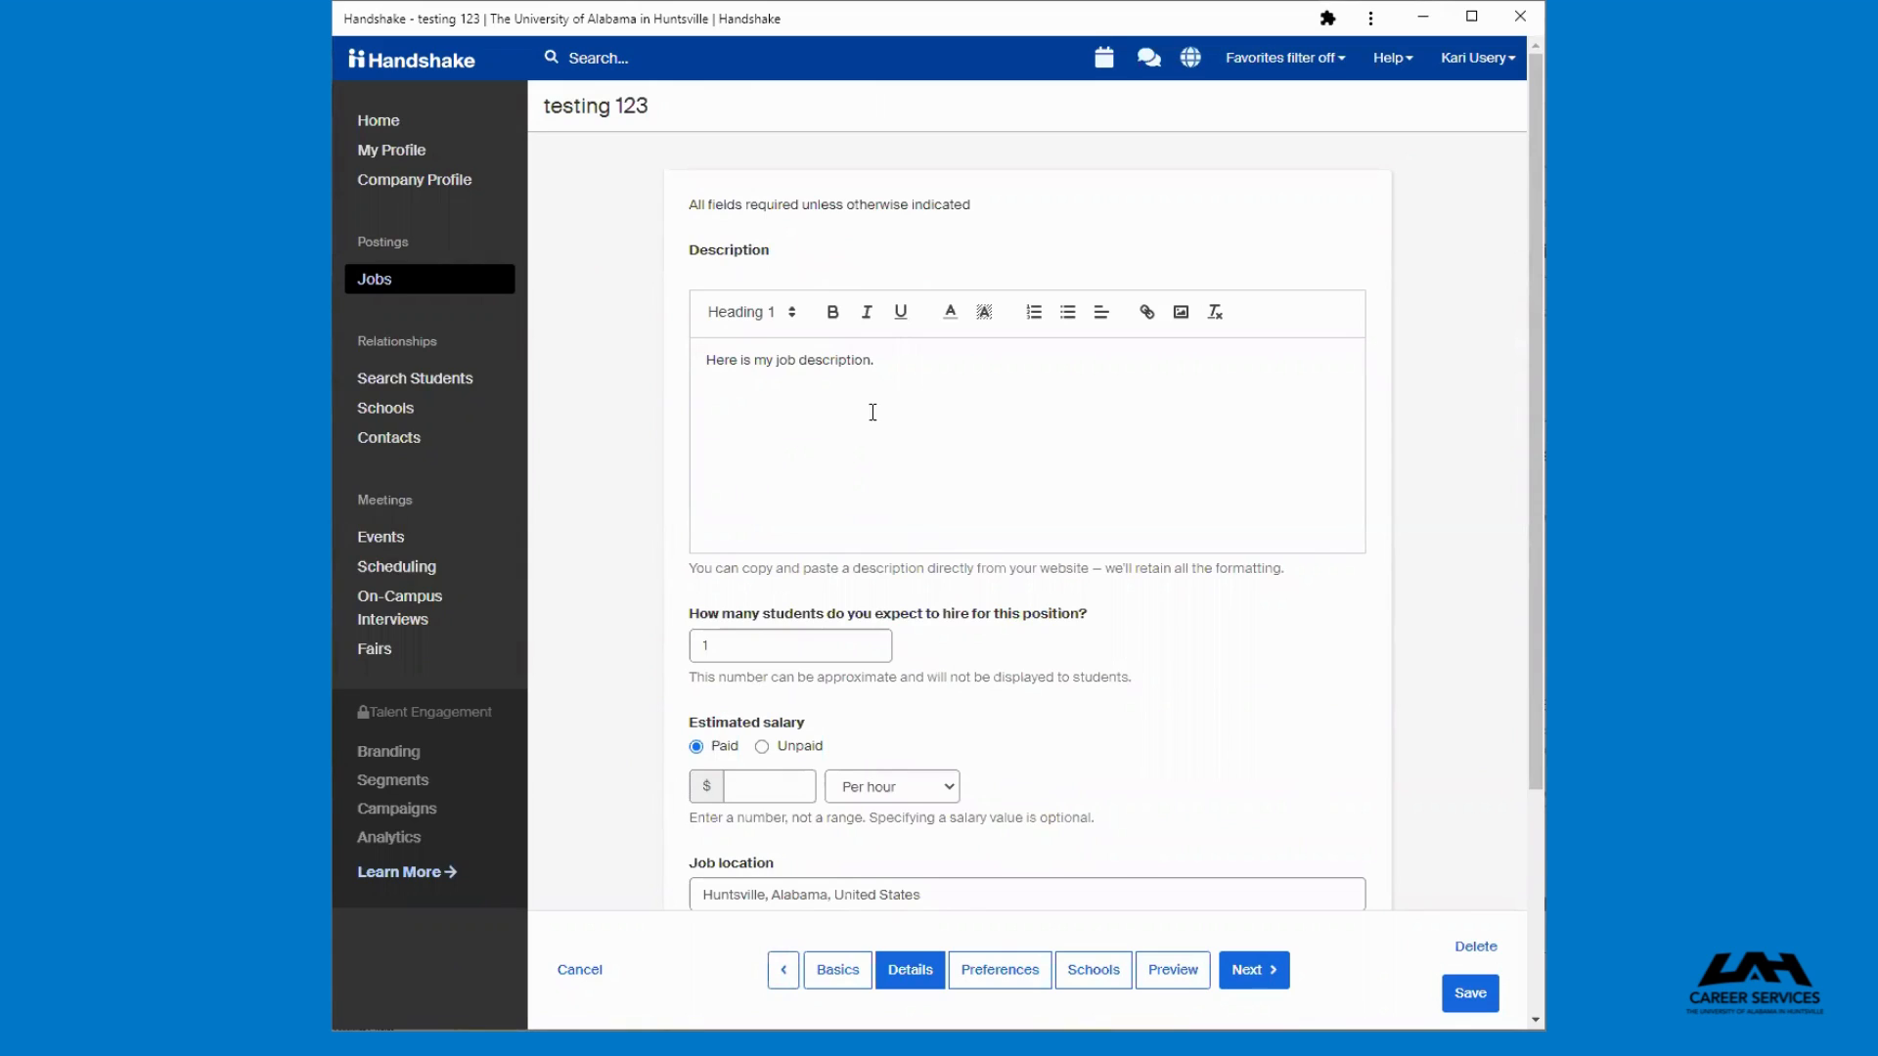
# Review the description, number of hires, estimated salary and job location fields on the Details page
pyautogui.click(880, 365)
pyautogui.click(851, 645)
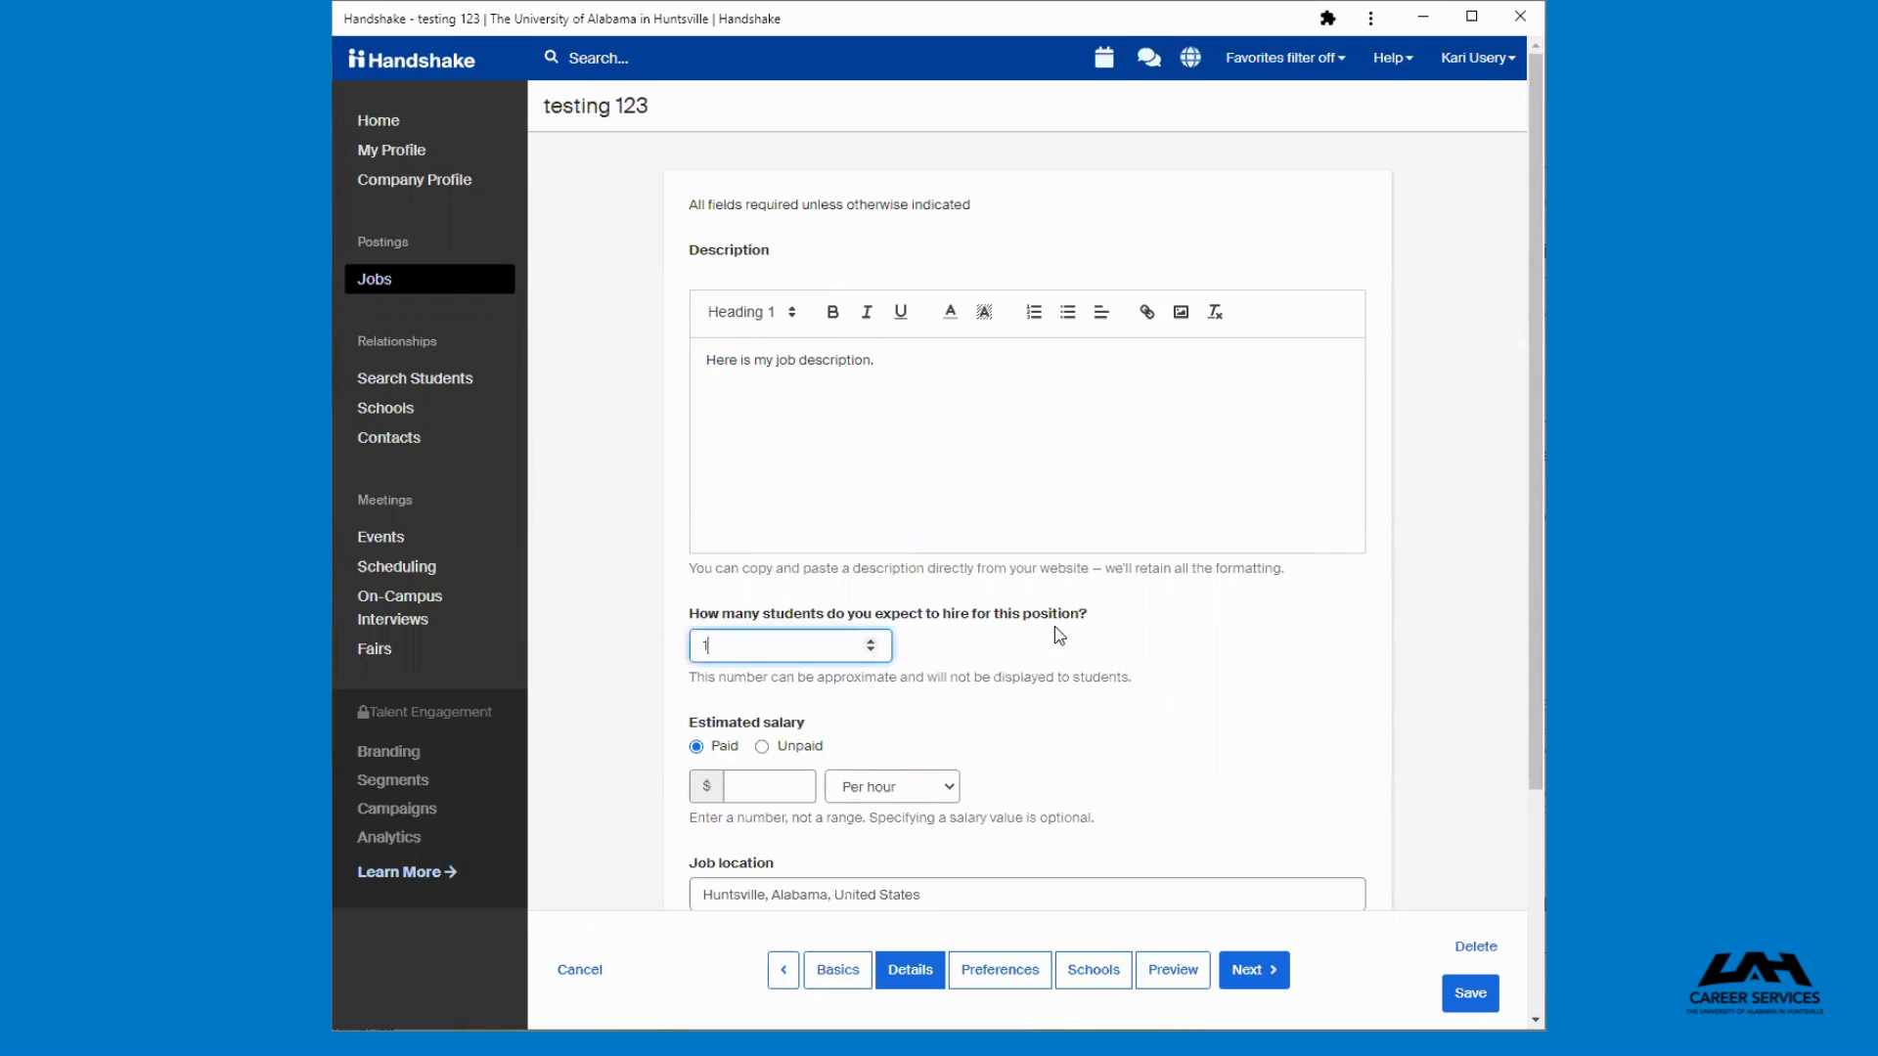
pyautogui.scroll(-2, 1056, 631)
pyautogui.scroll(-2, 1046, 665)
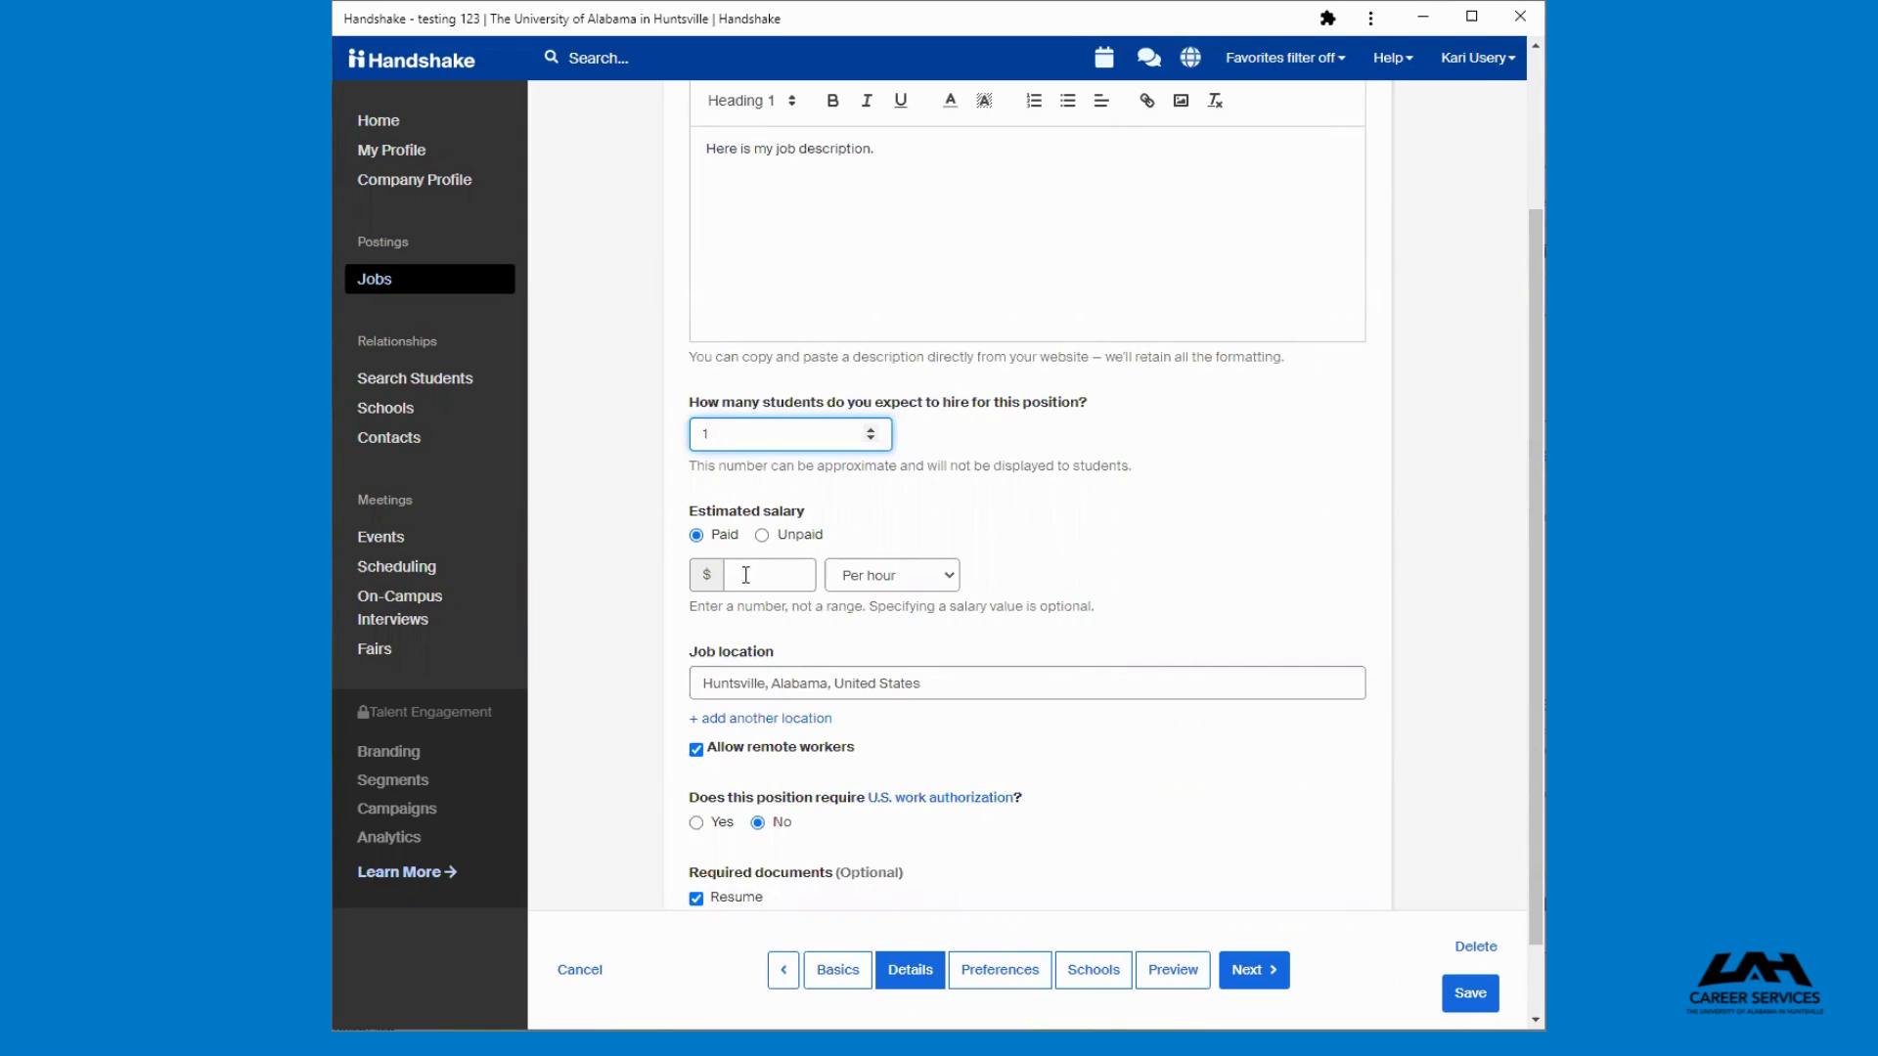
pyautogui.click(967, 683)
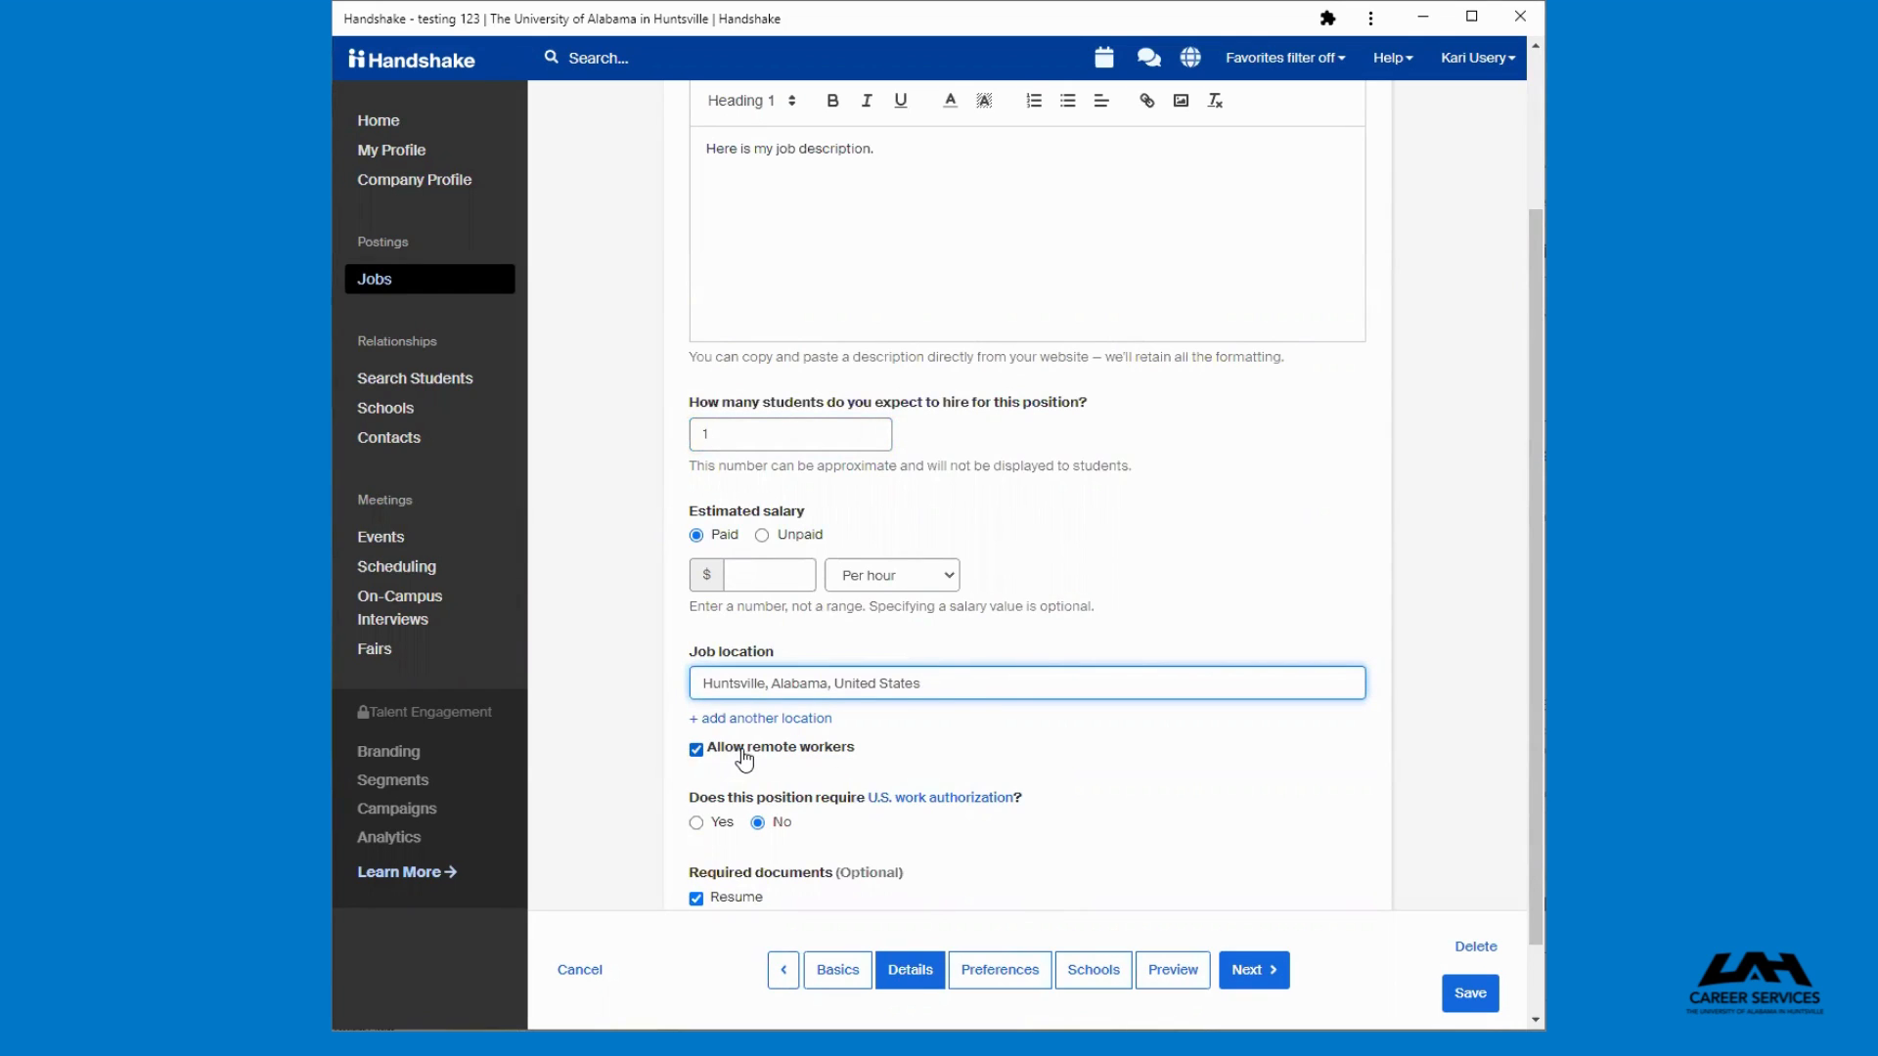
pyautogui.scroll(-1, 1085, 787)
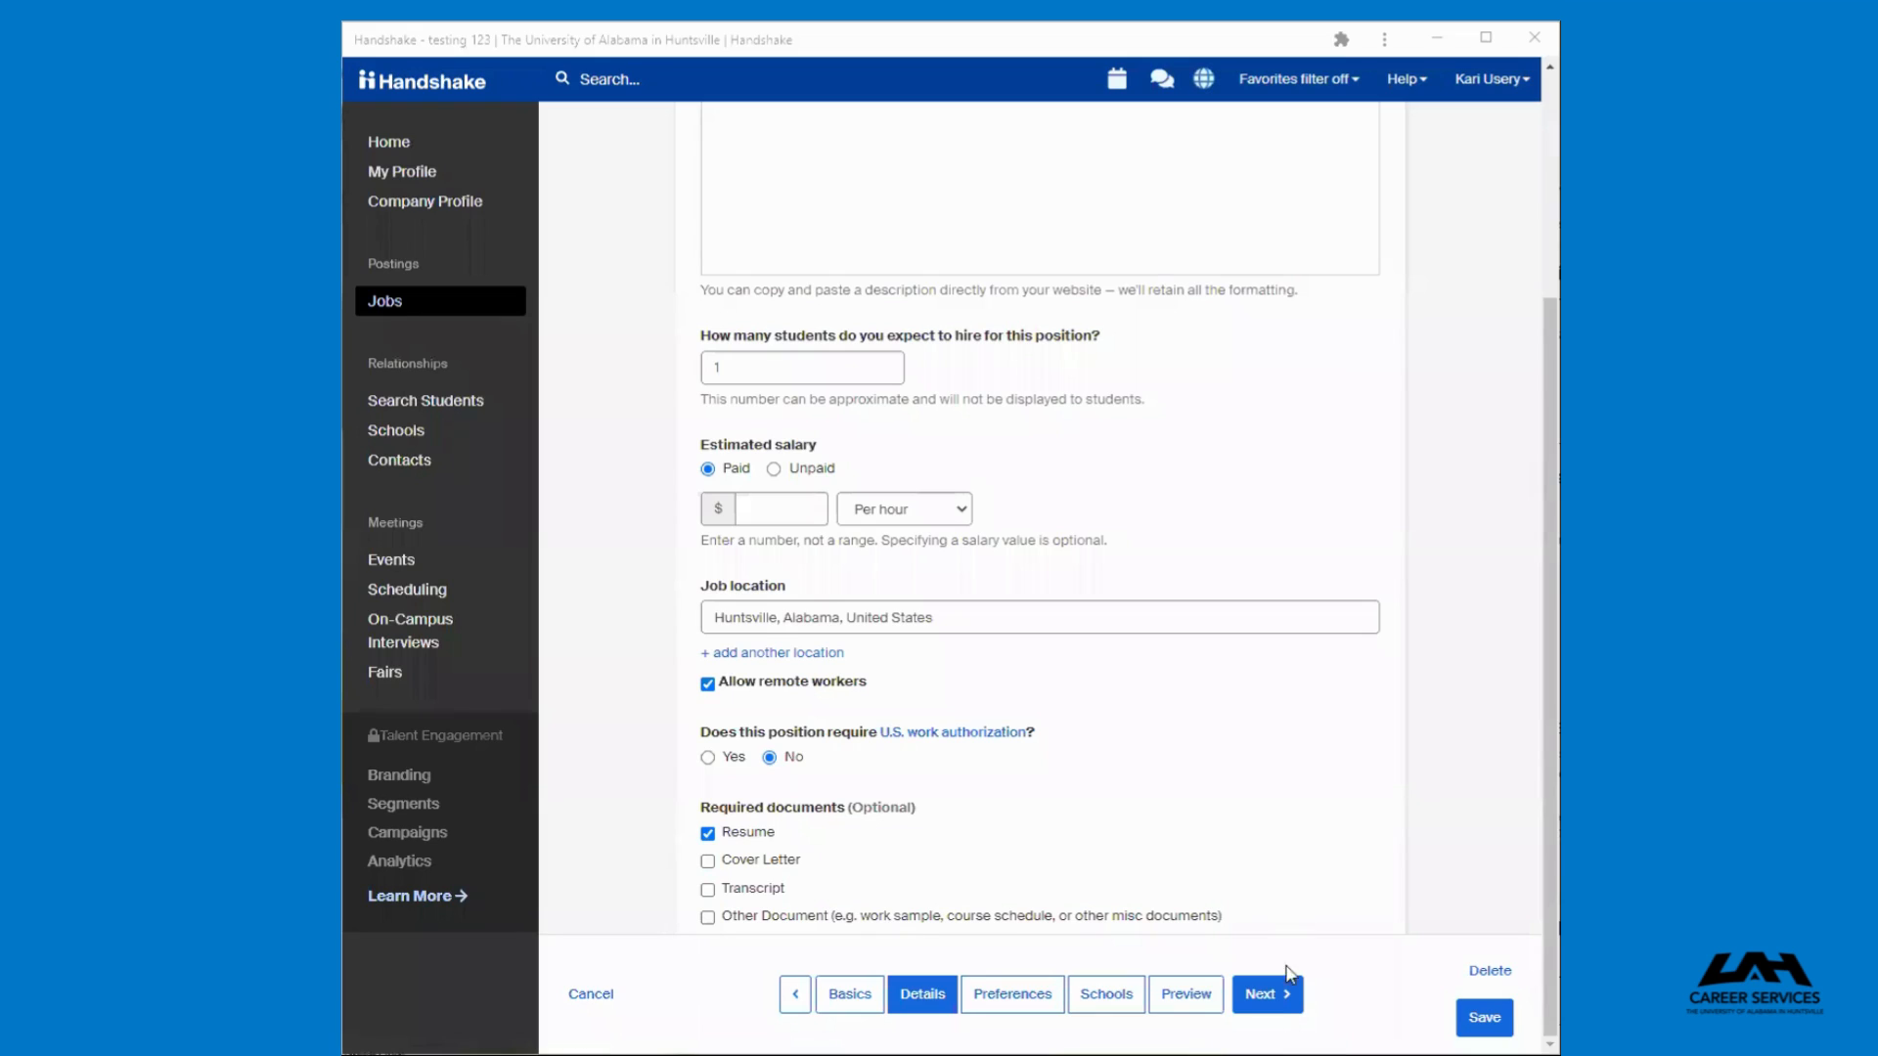
# Move to Preferences and review the graduation date, school year, GPA, major and applicant recipient options
pyautogui.click(1271, 1013)
pyautogui.click(1271, 1013)
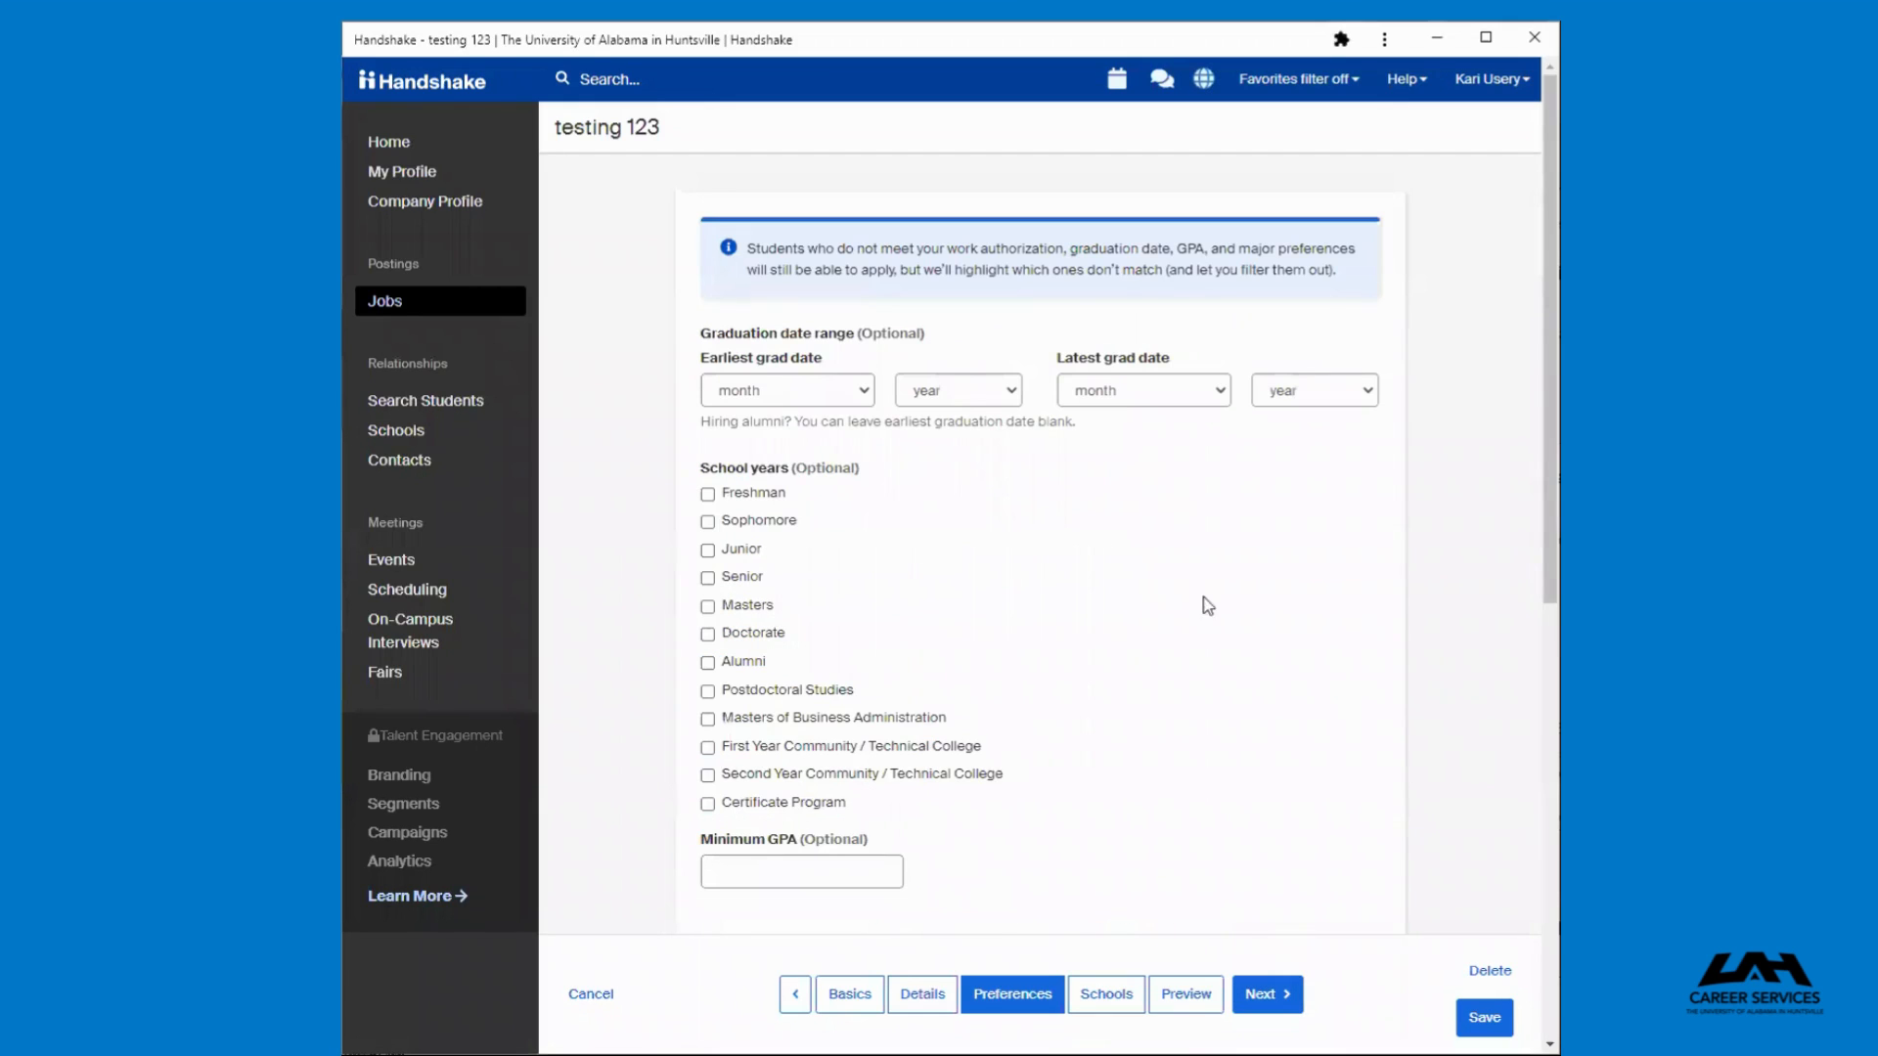
pyautogui.scroll(-1, 1099, 616)
pyautogui.scroll(1, 1100, 616)
pyautogui.scroll(-3, 1256, 818)
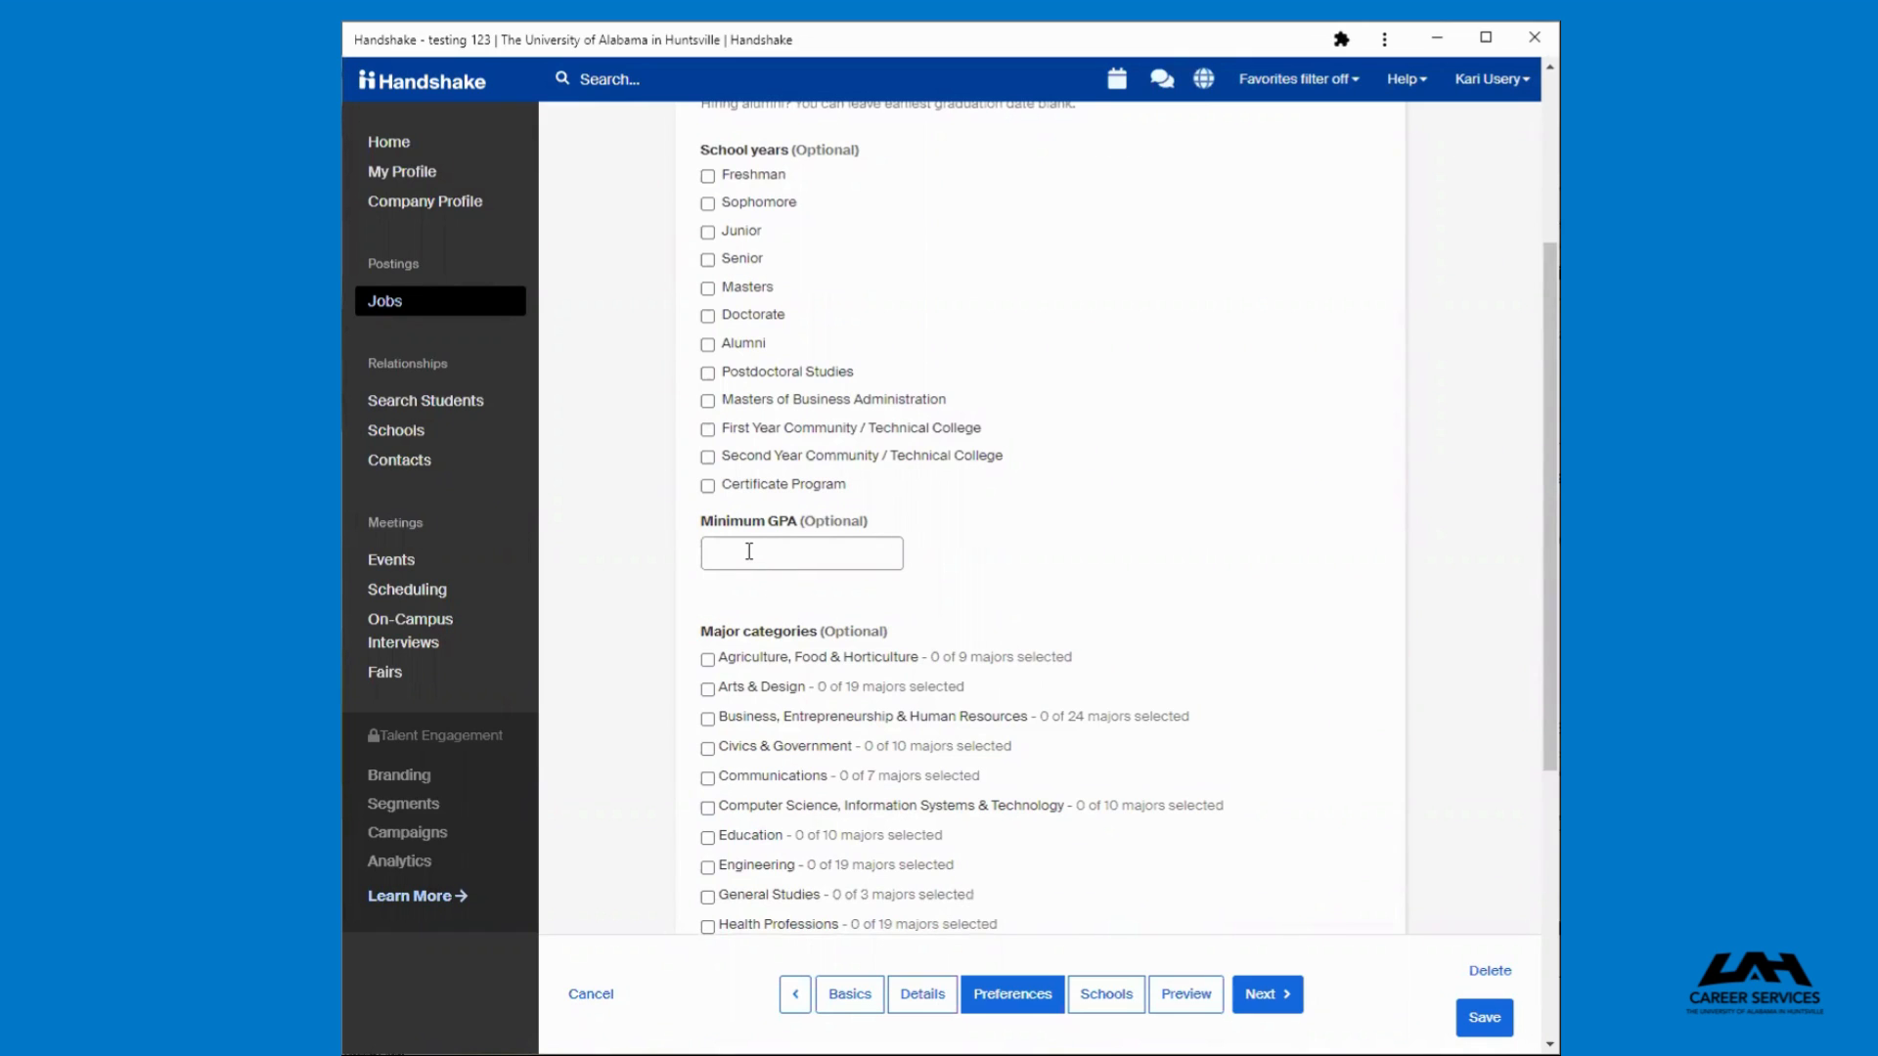
pyautogui.scroll(-5, 1188, 716)
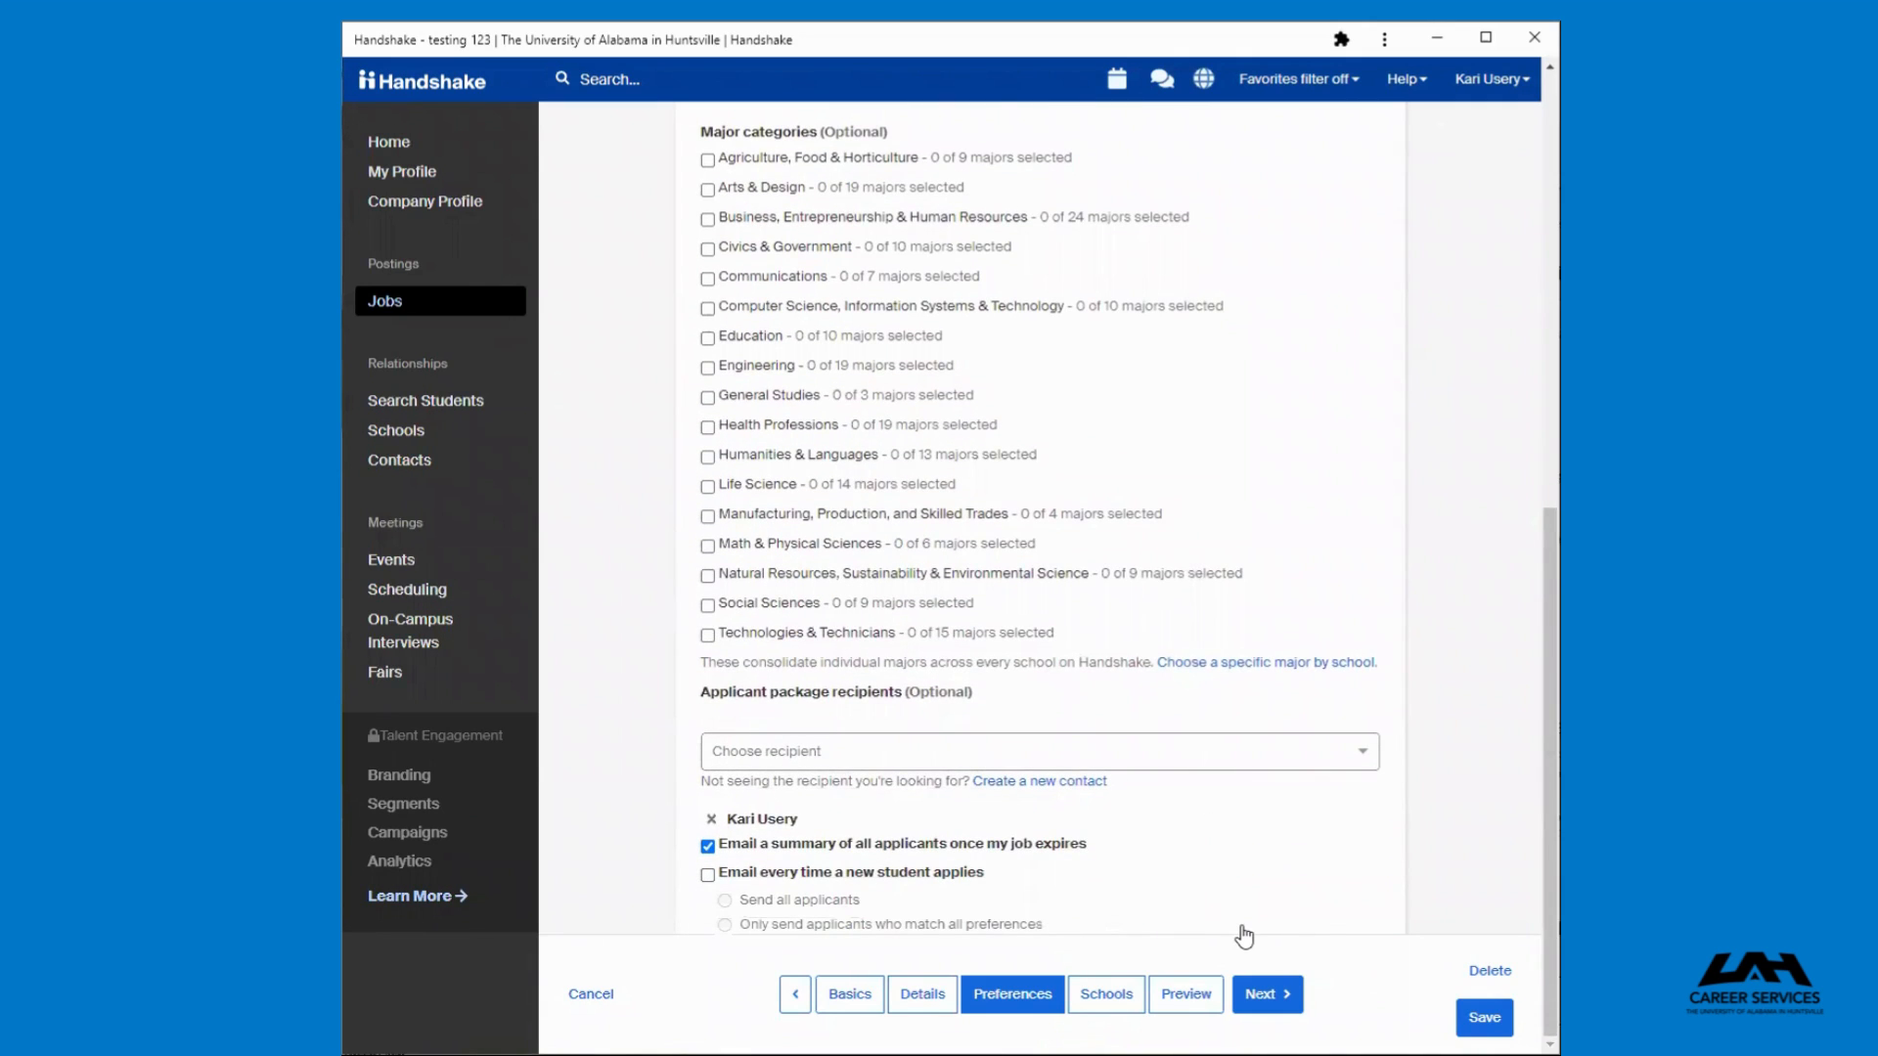
pyautogui.click(1344, 751)
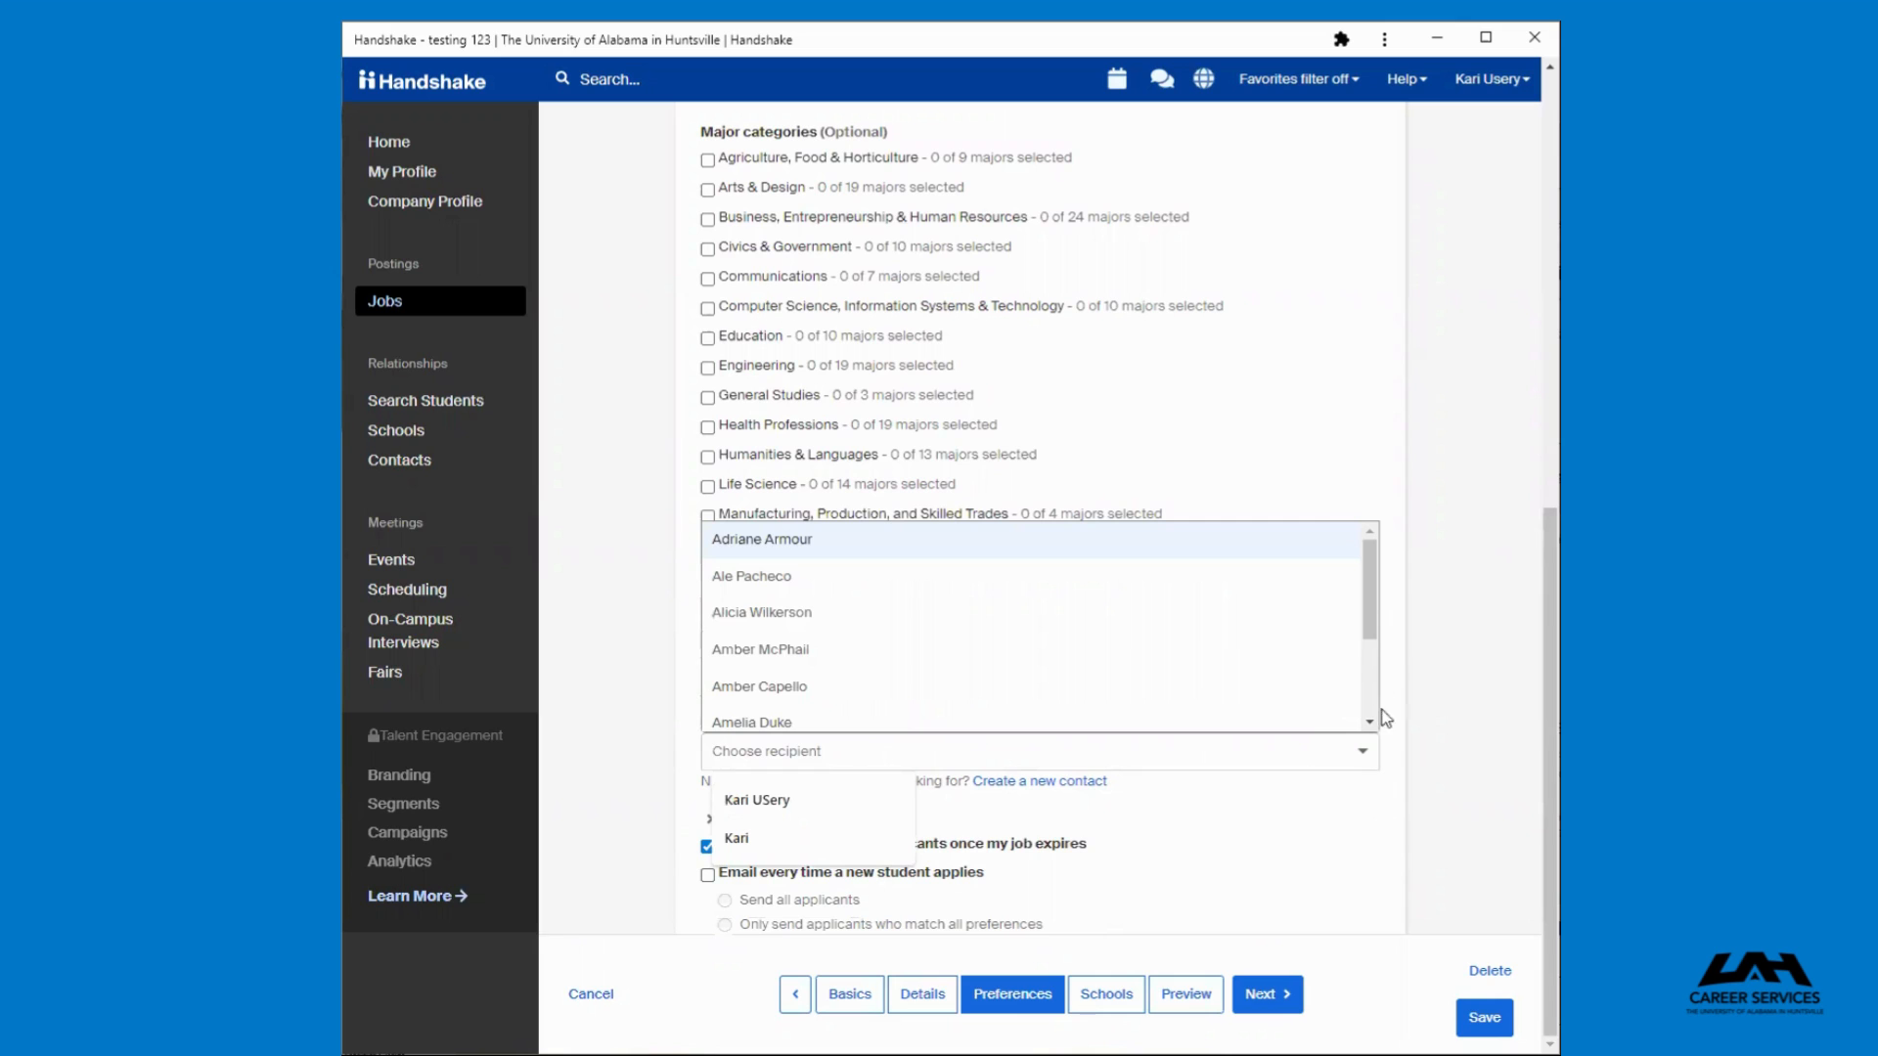
pyautogui.click(1383, 833)
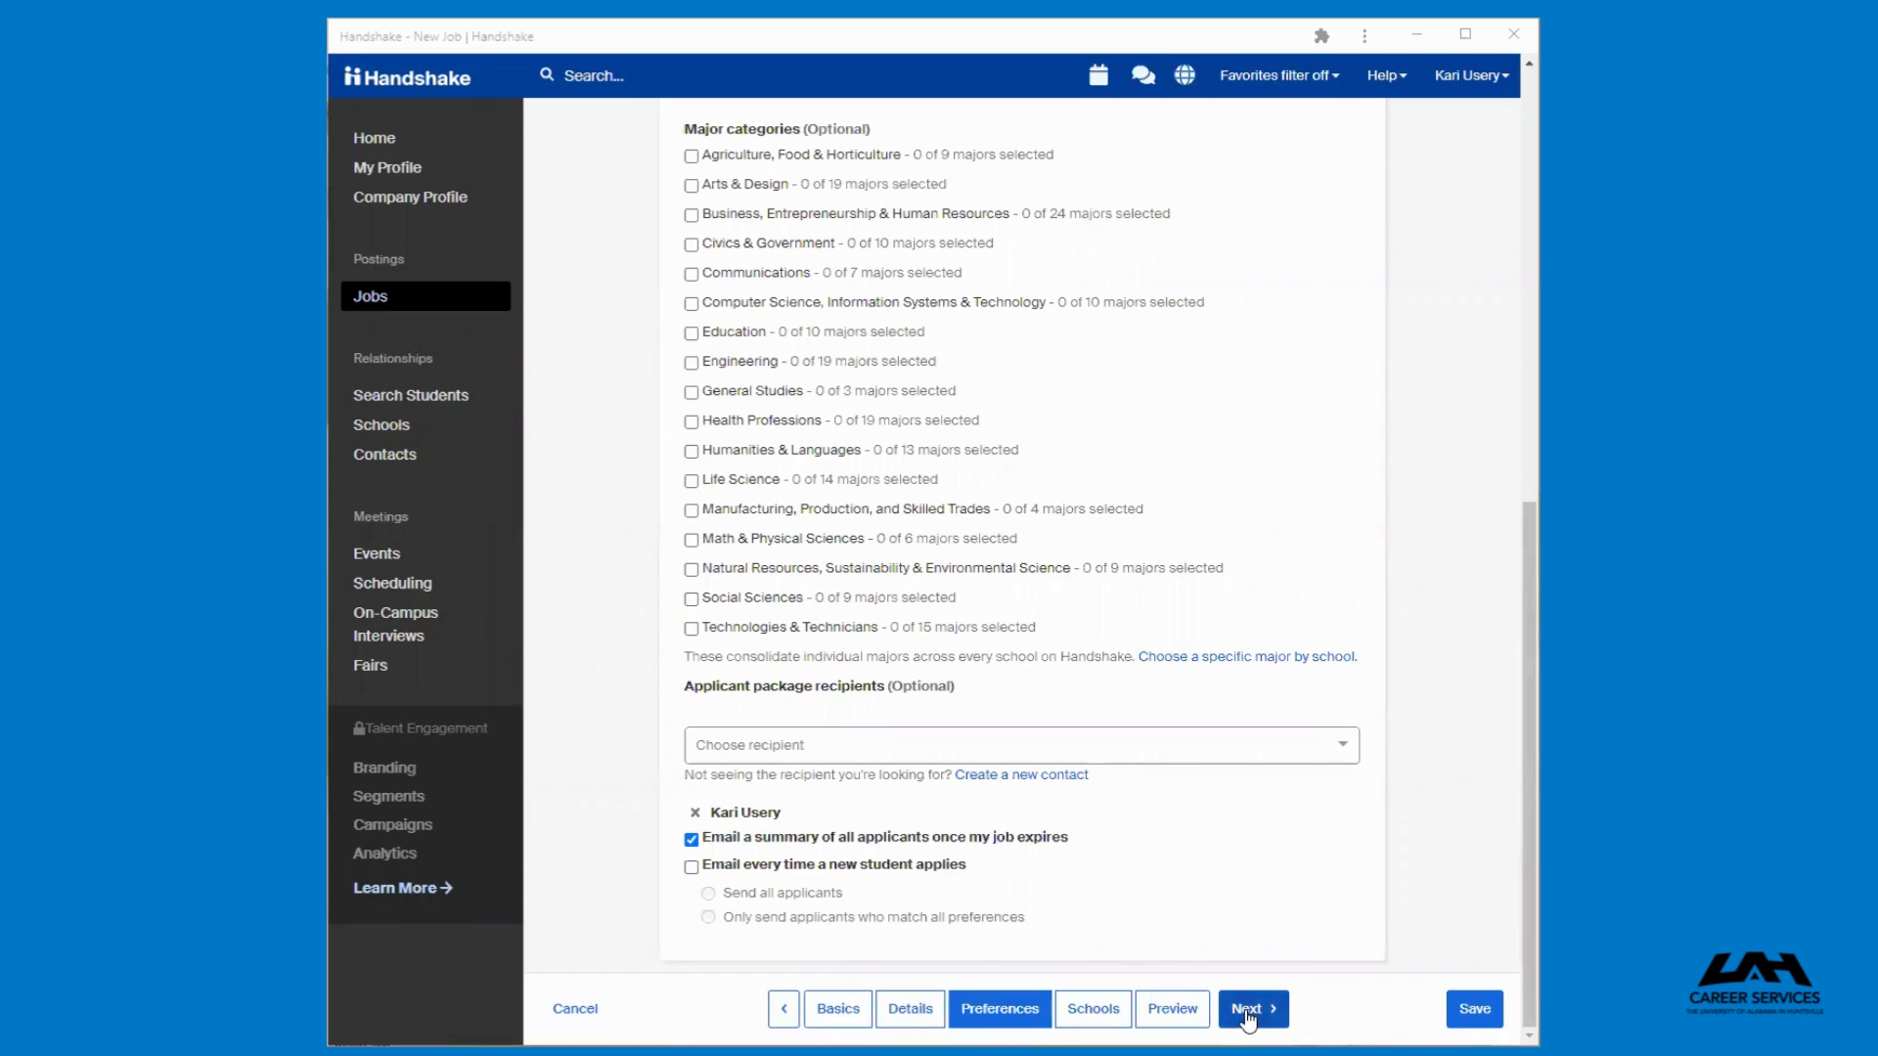
# Advance to the Schools section and remove George Mason University from the job postings
pyautogui.click(1247, 1017)
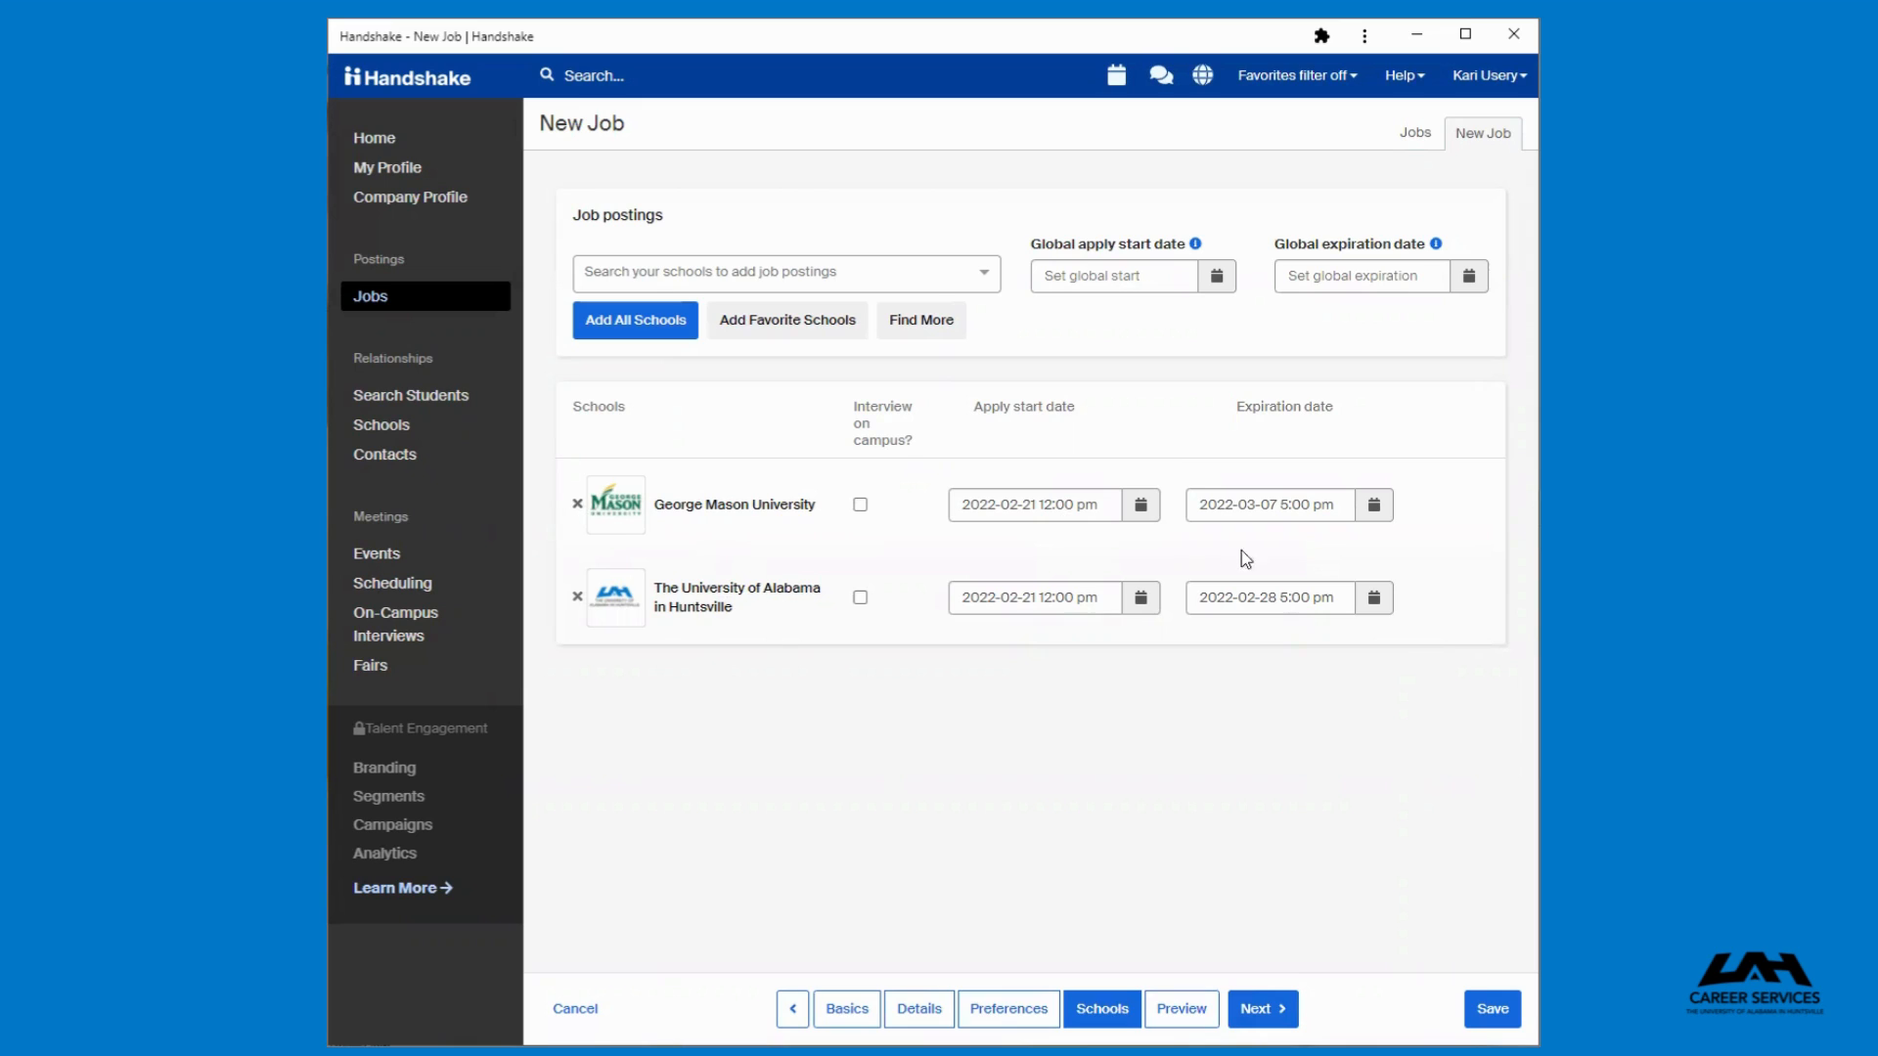
pyautogui.click(577, 505)
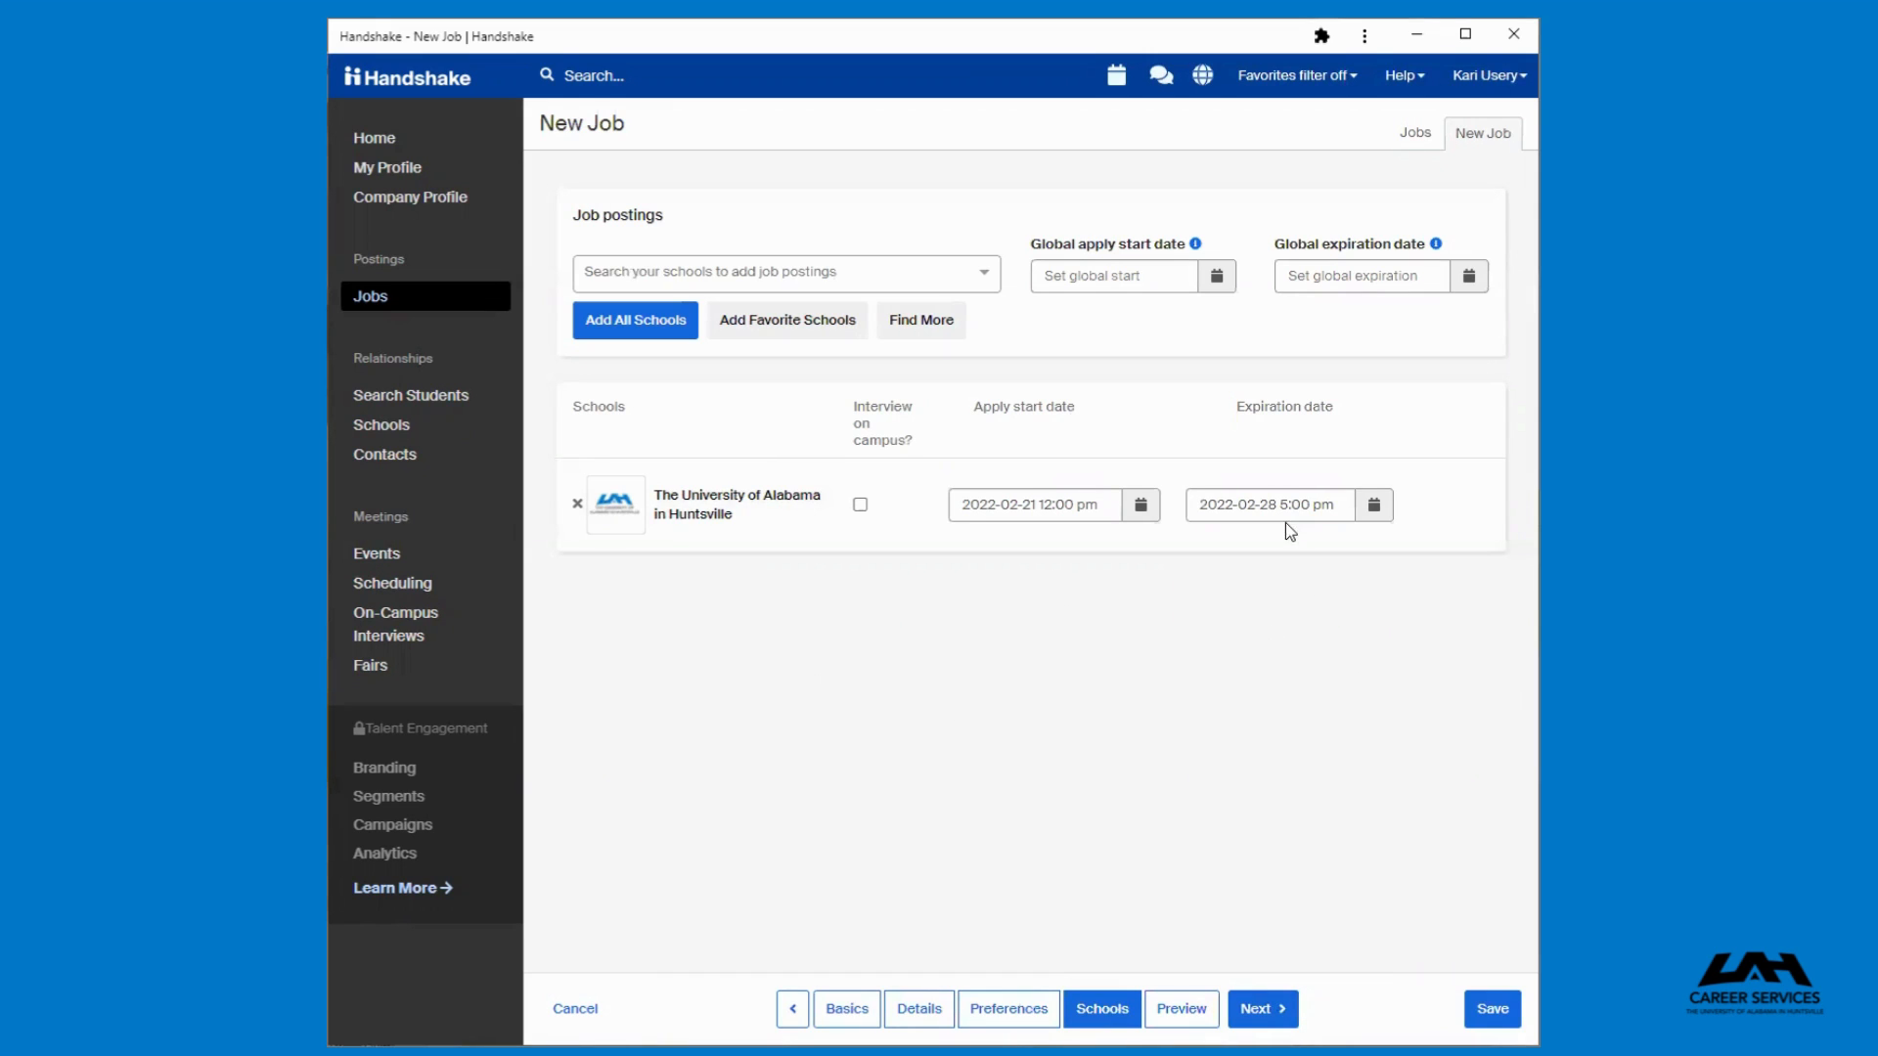
pyautogui.click(1114, 278)
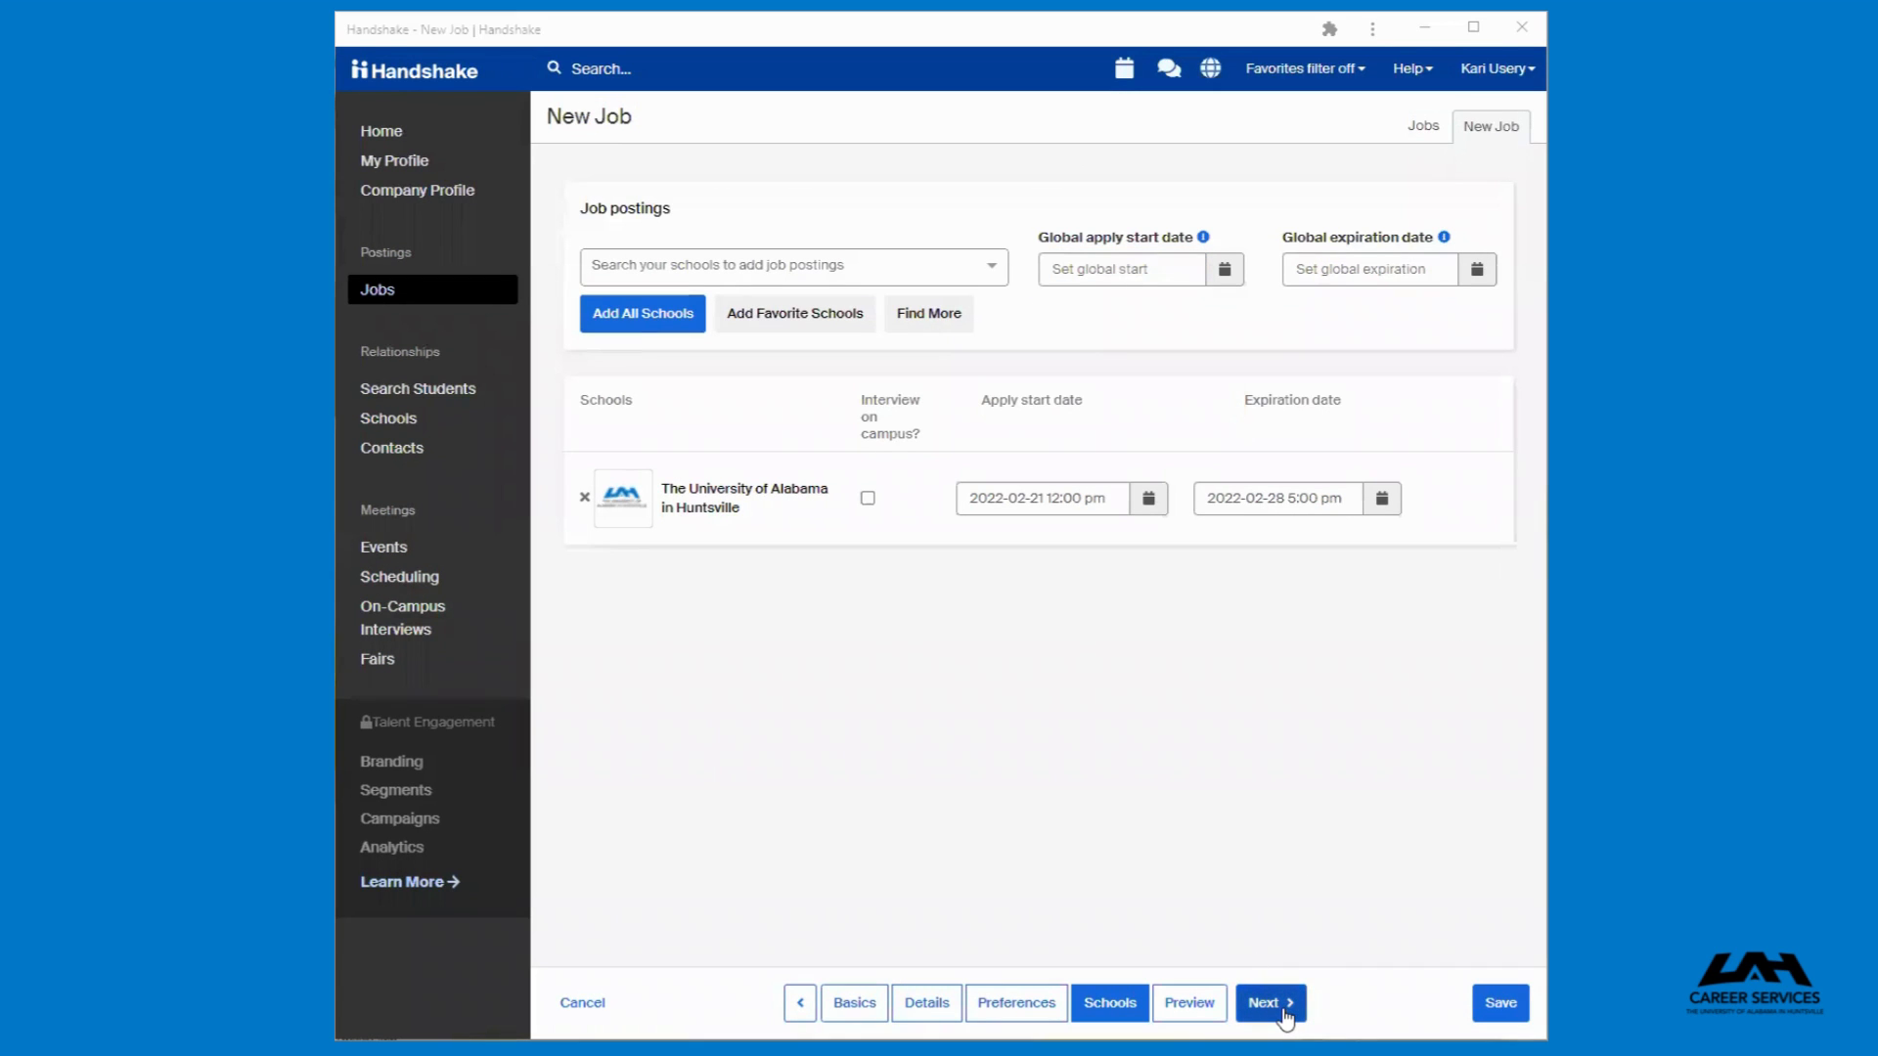
# Preview the posting and expand the full About section for the university
pyautogui.click(1284, 1011)
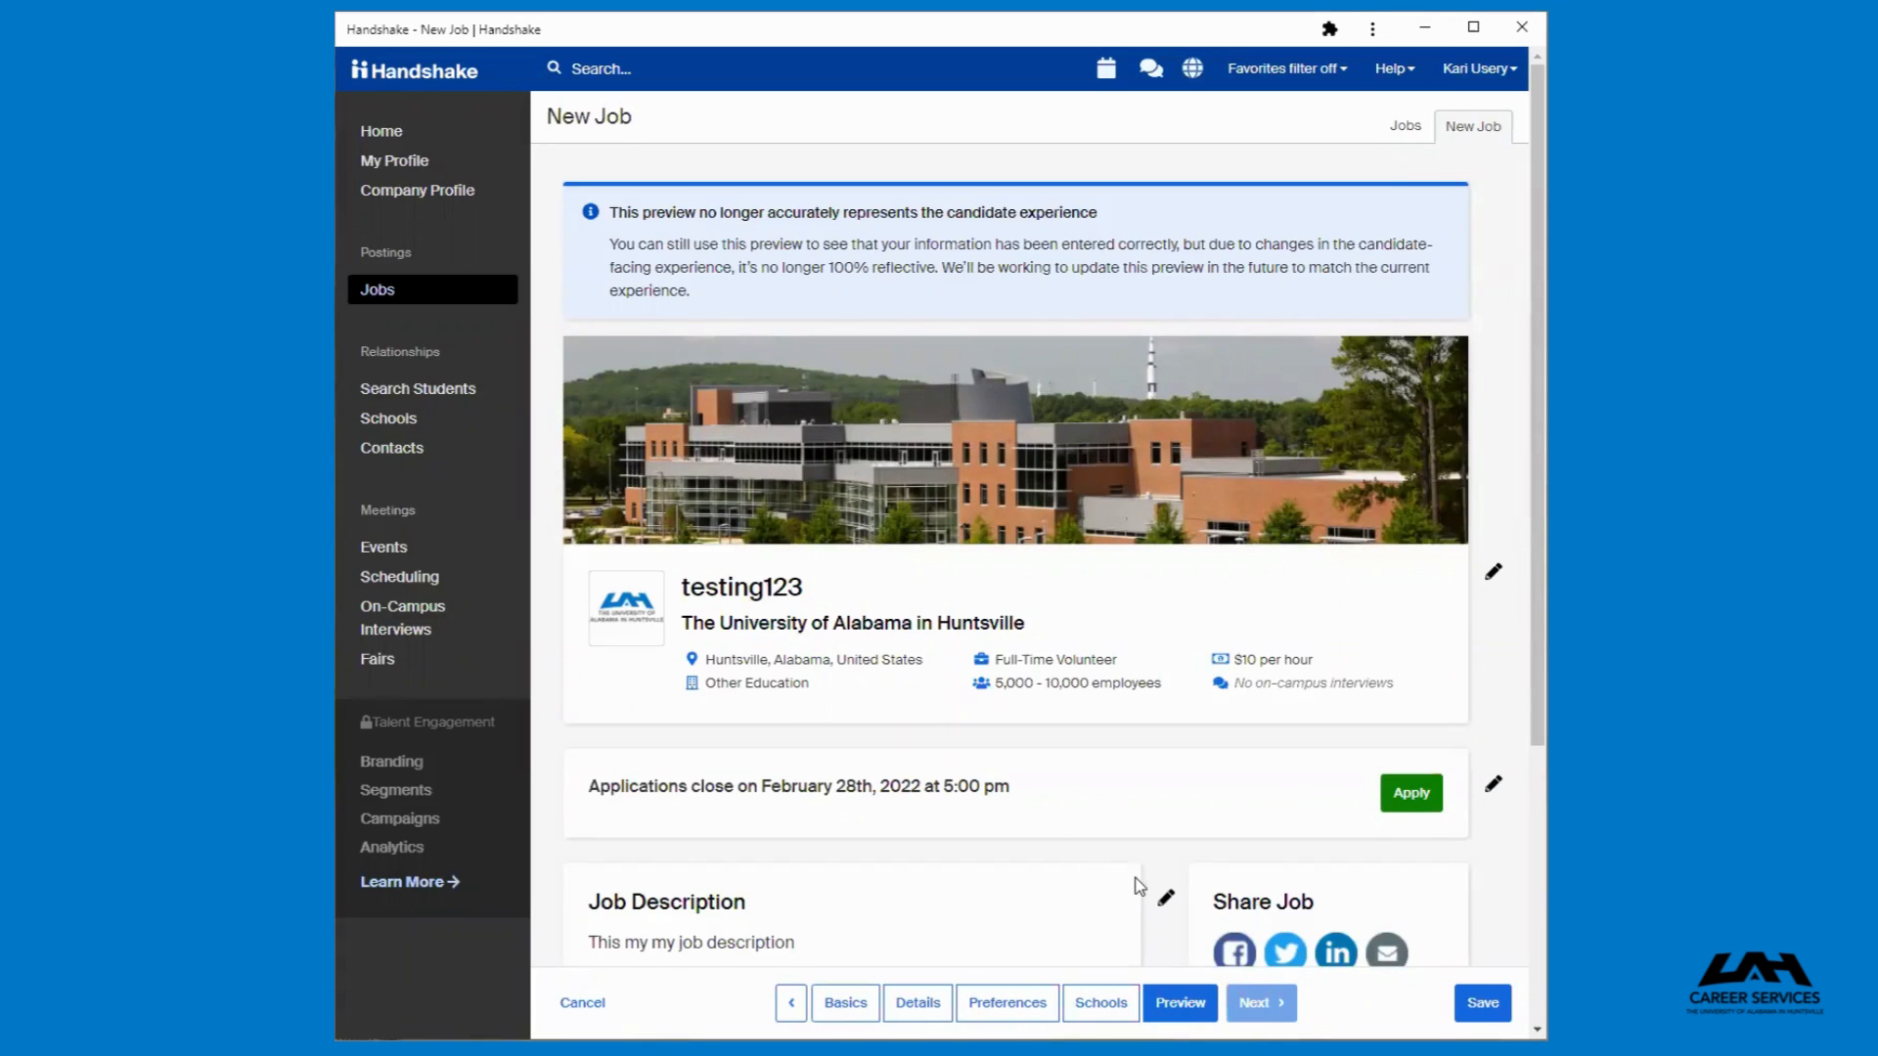
pyautogui.scroll(-1, 1138, 886)
pyautogui.scroll(-3, 1137, 886)
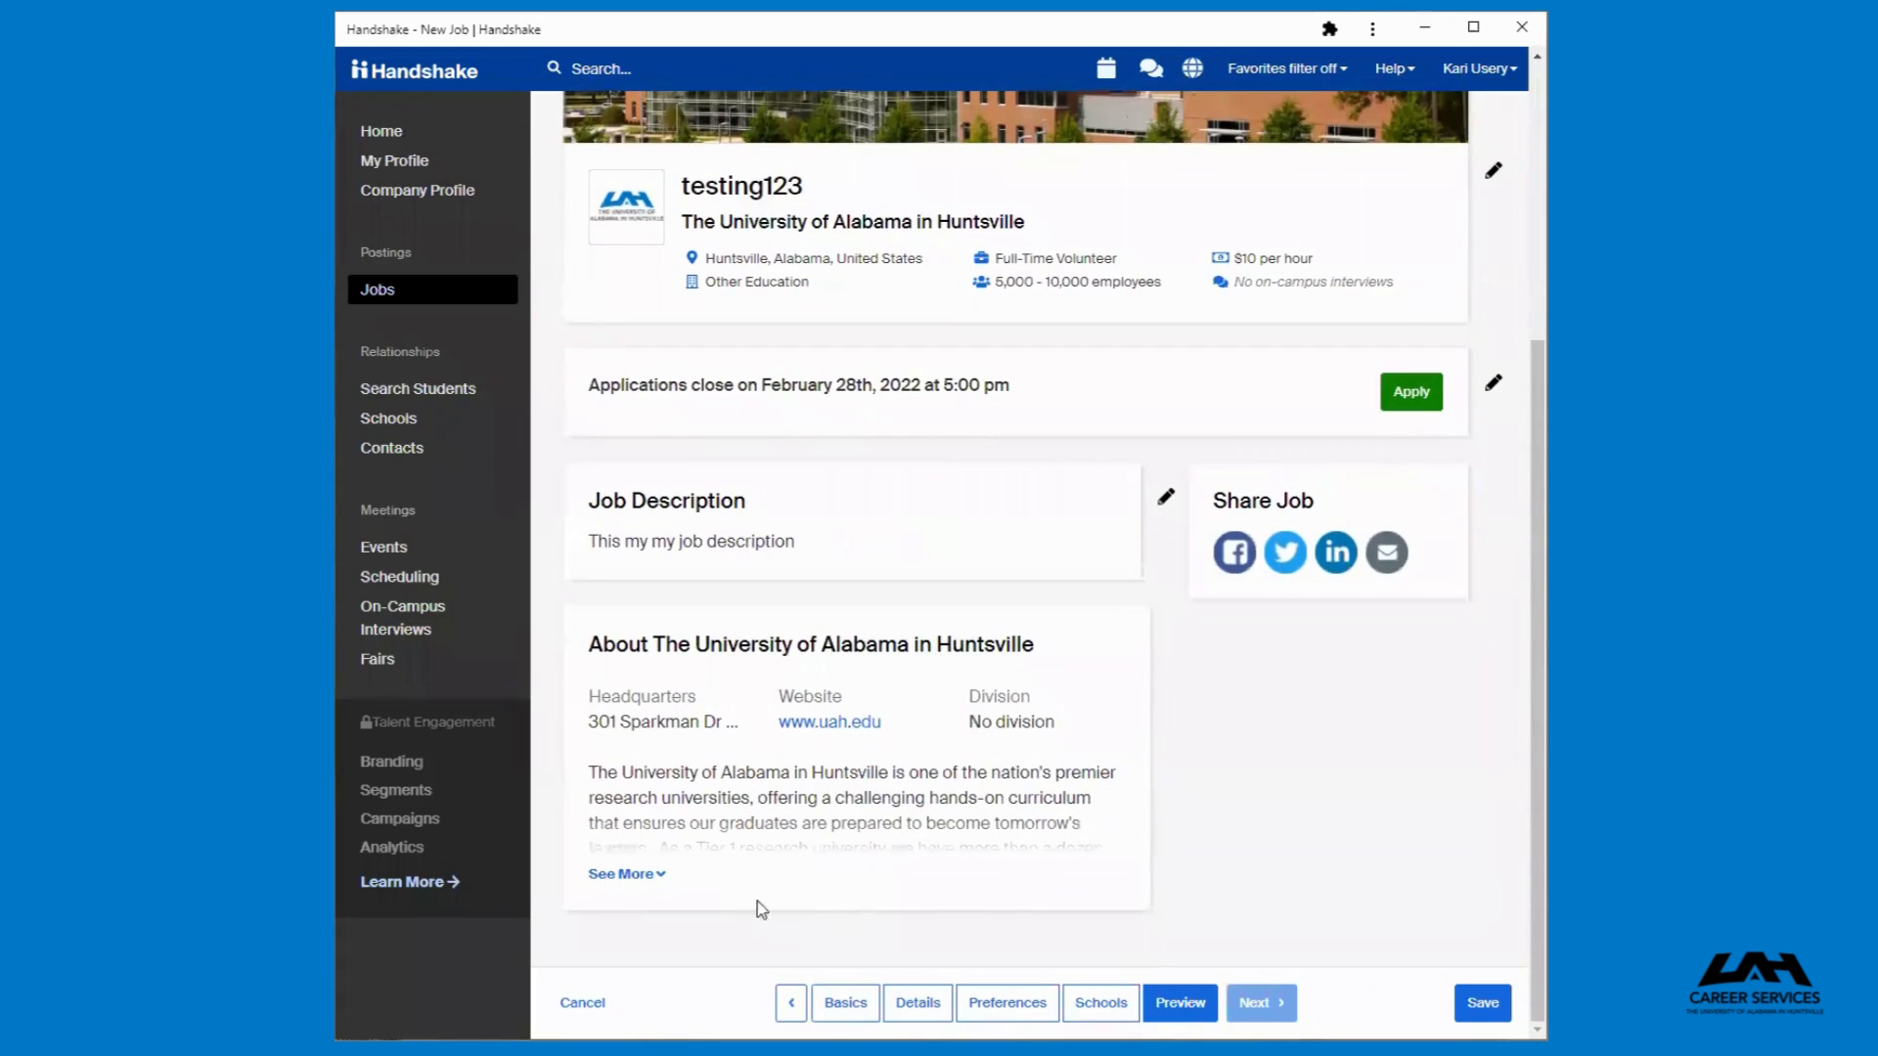
pyautogui.click(647, 880)
pyautogui.scroll(-2, 1388, 829)
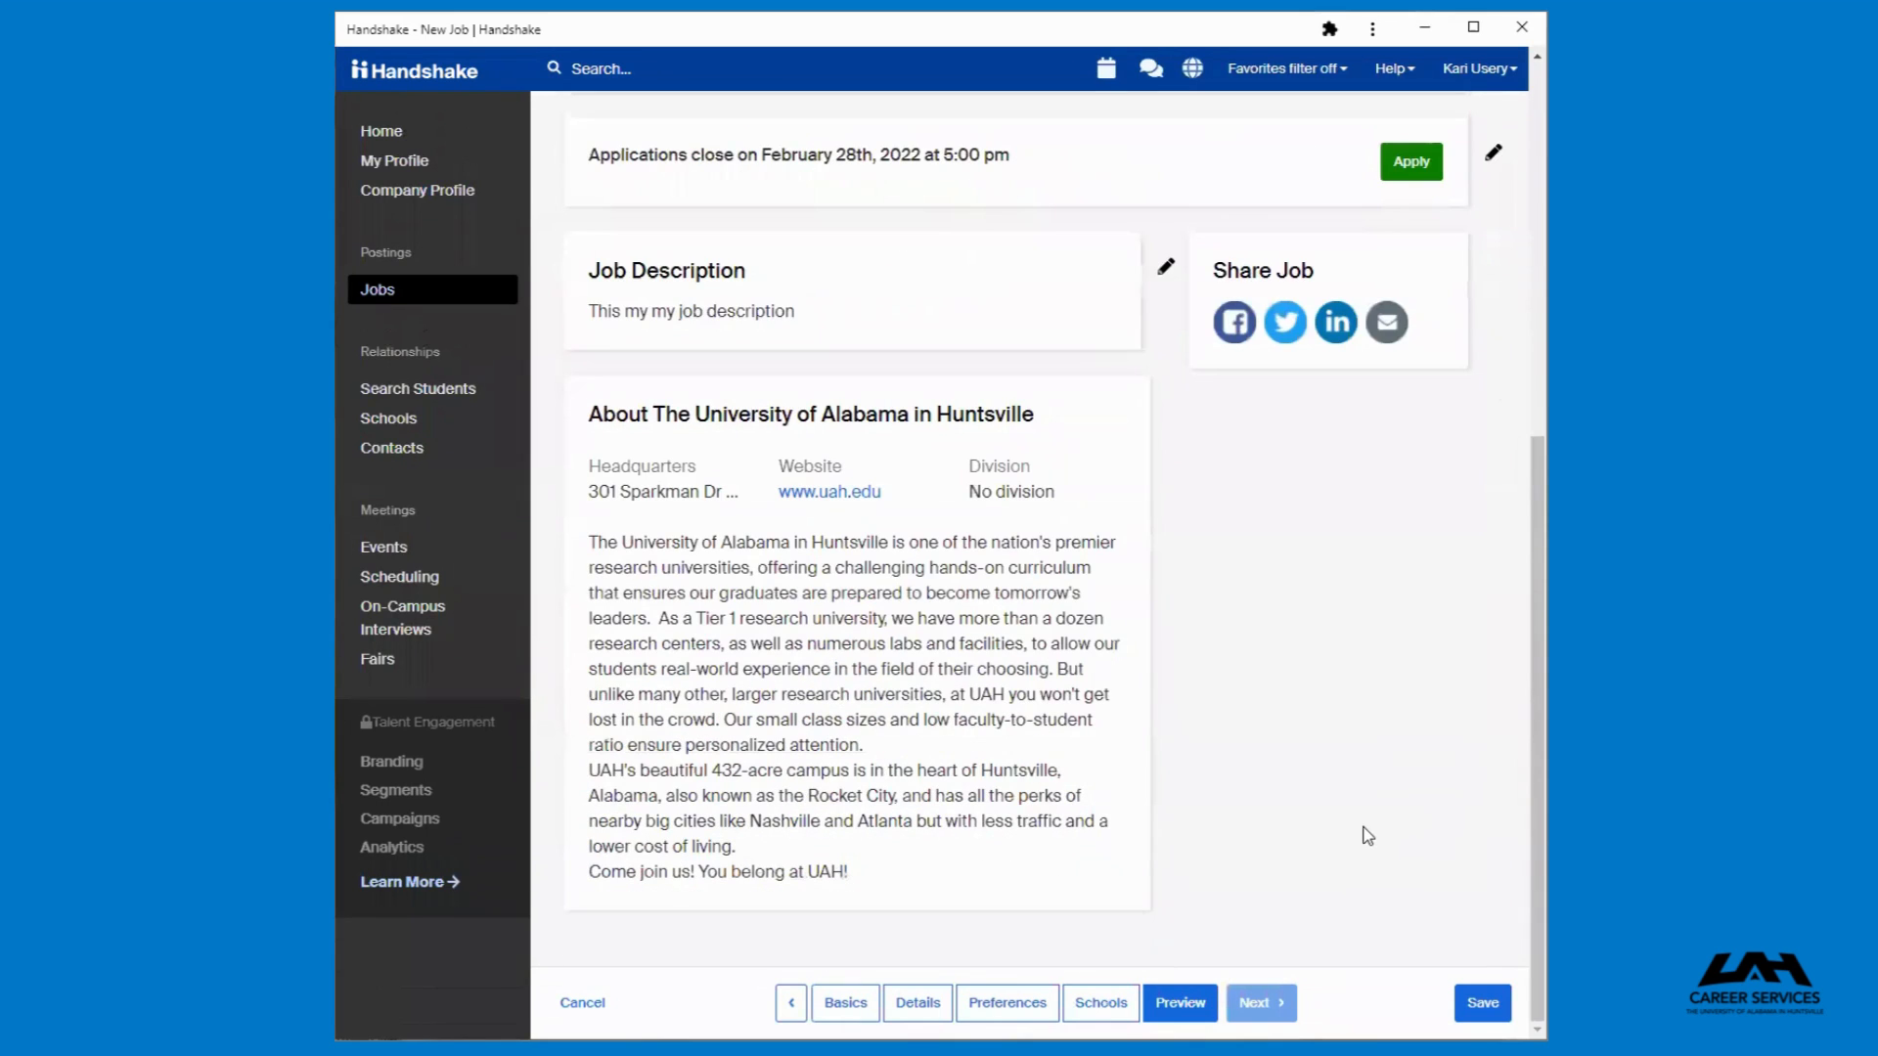
pyautogui.scroll(2, 1243, 847)
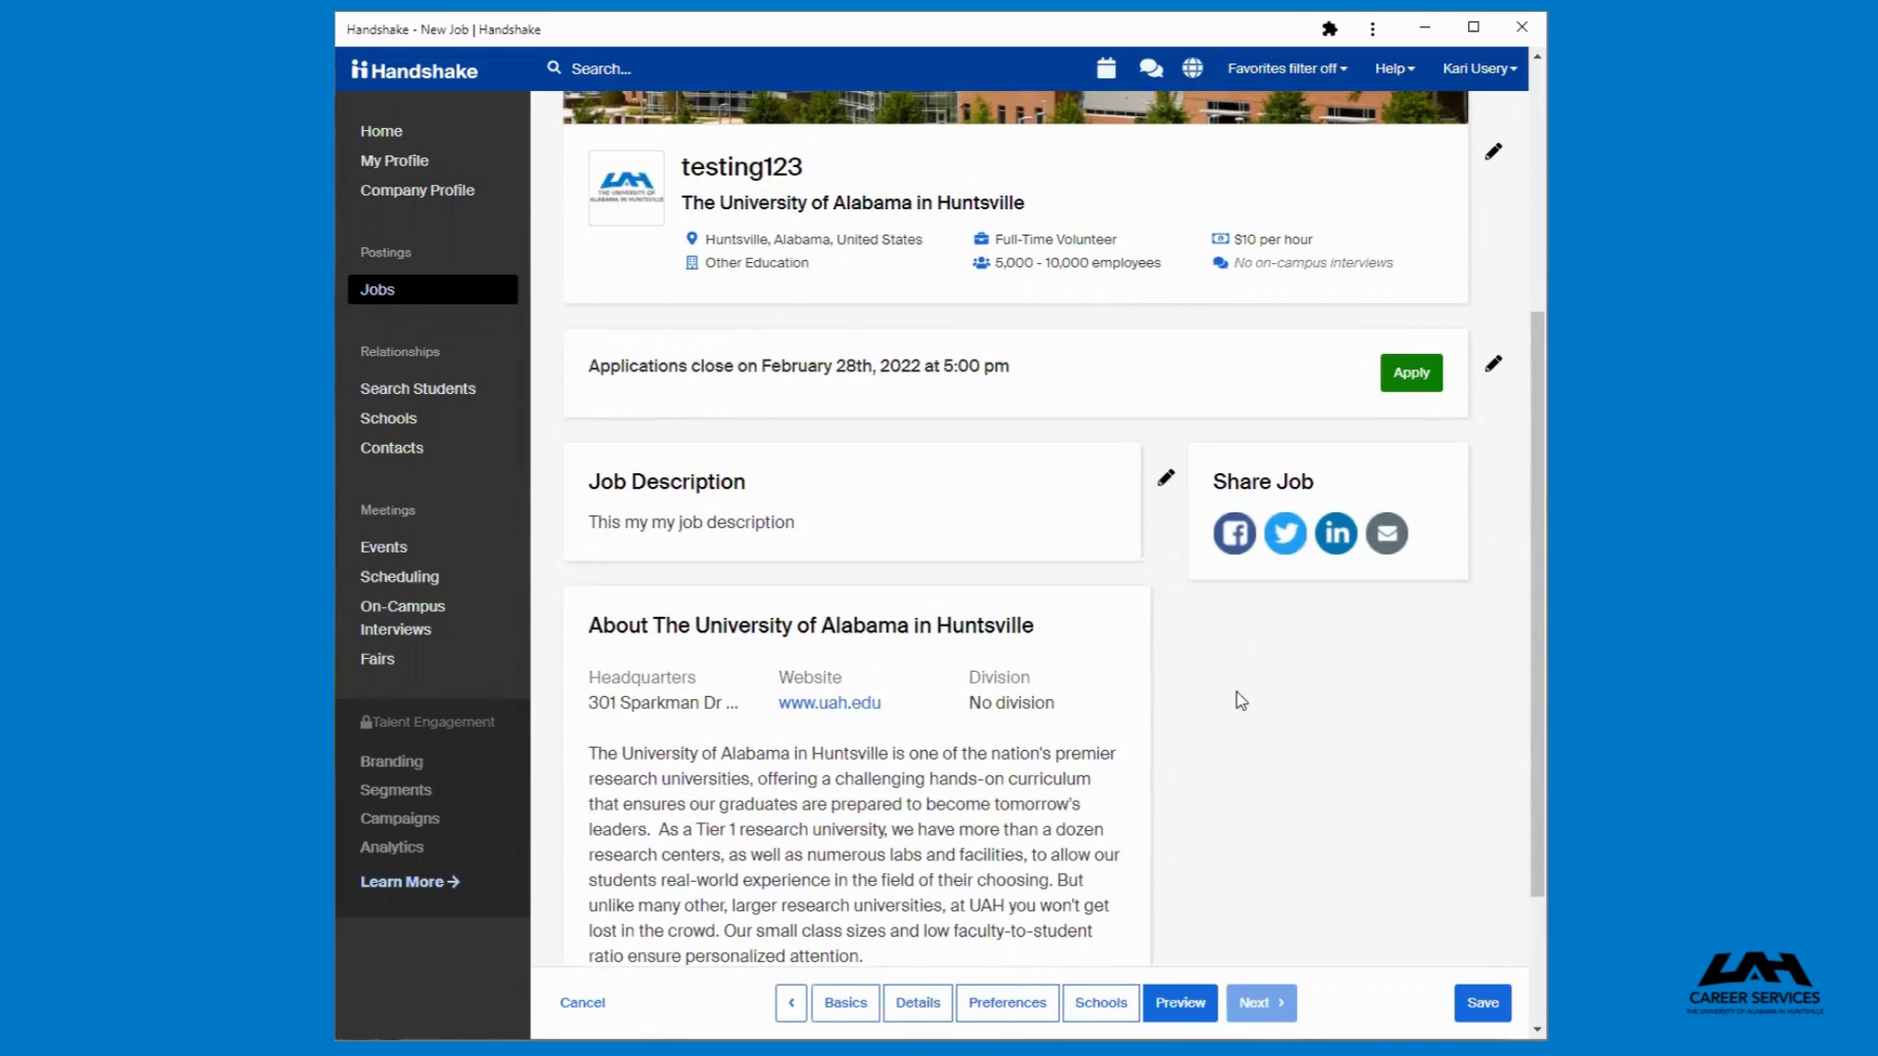
# Step back through the Schools, Preferences, Details and Basics sections and return to the preview
pyautogui.click(1103, 1006)
pyautogui.click(1017, 1005)
pyautogui.click(909, 1004)
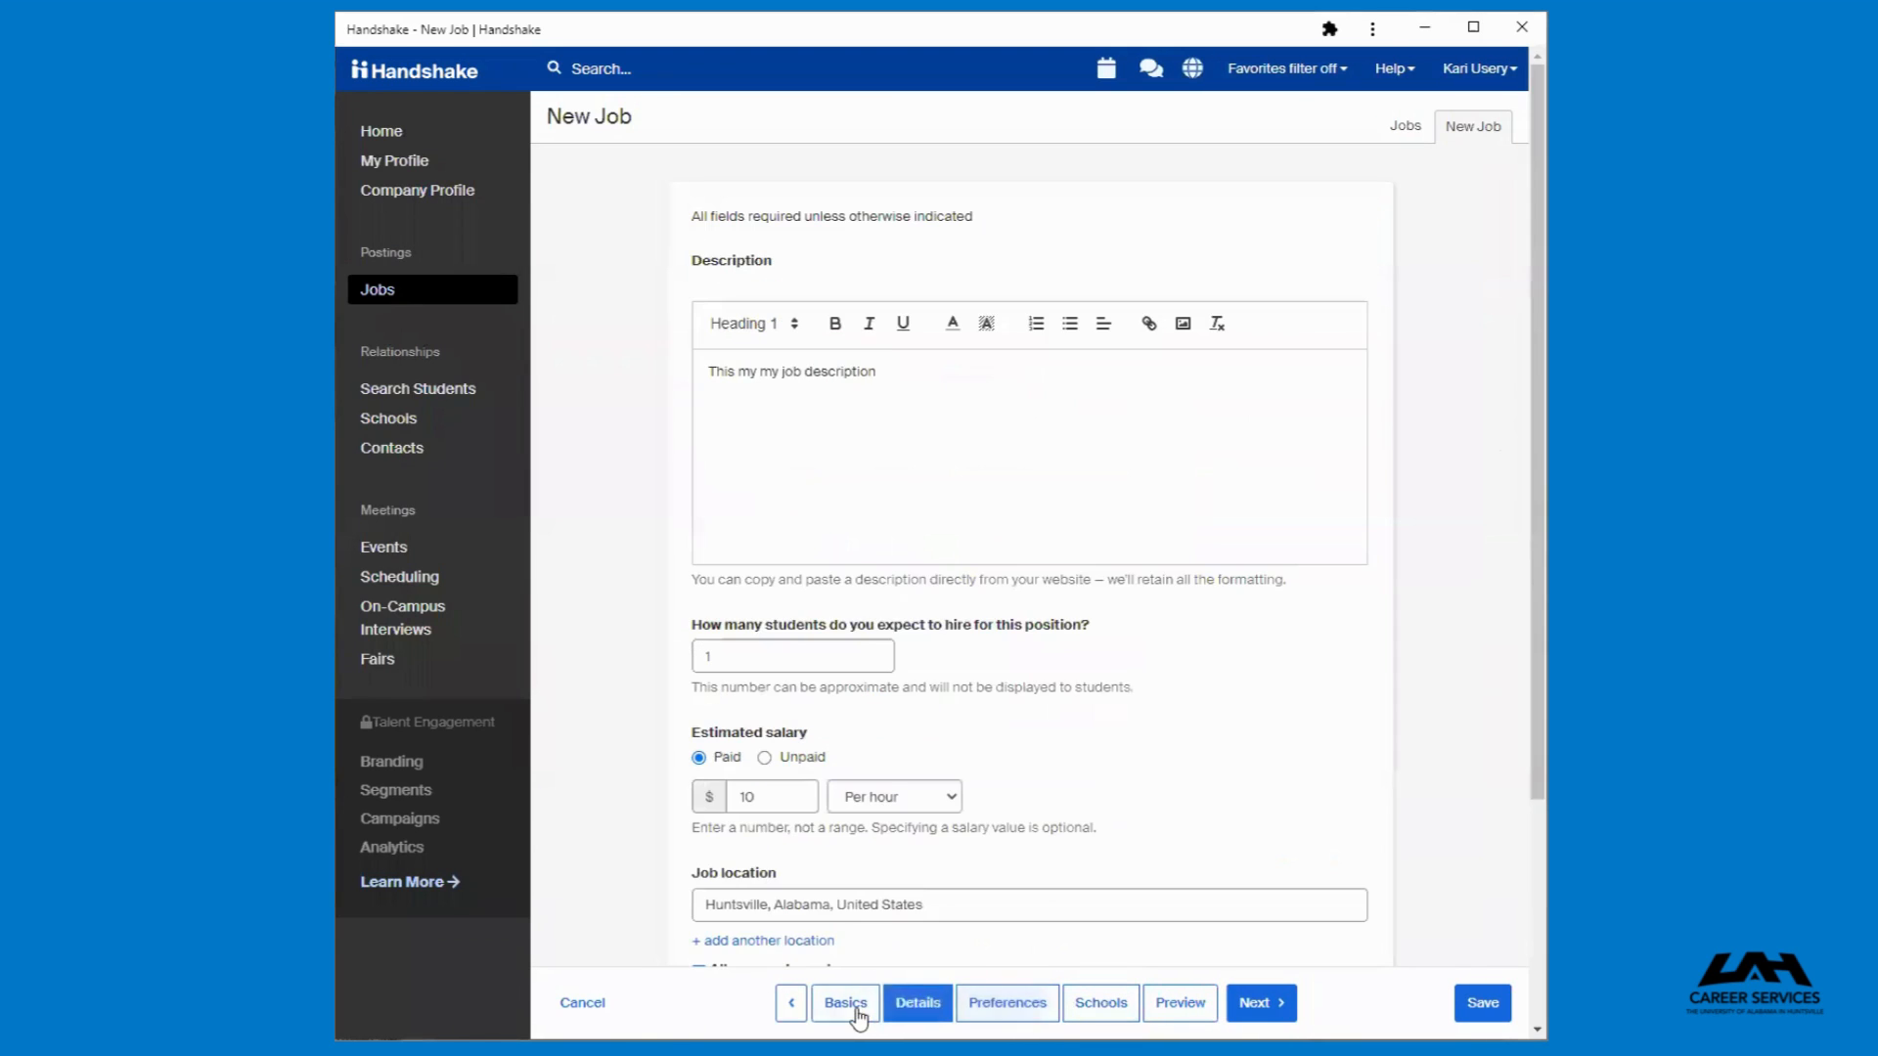
pyautogui.click(849, 1004)
pyautogui.click(1180, 1005)
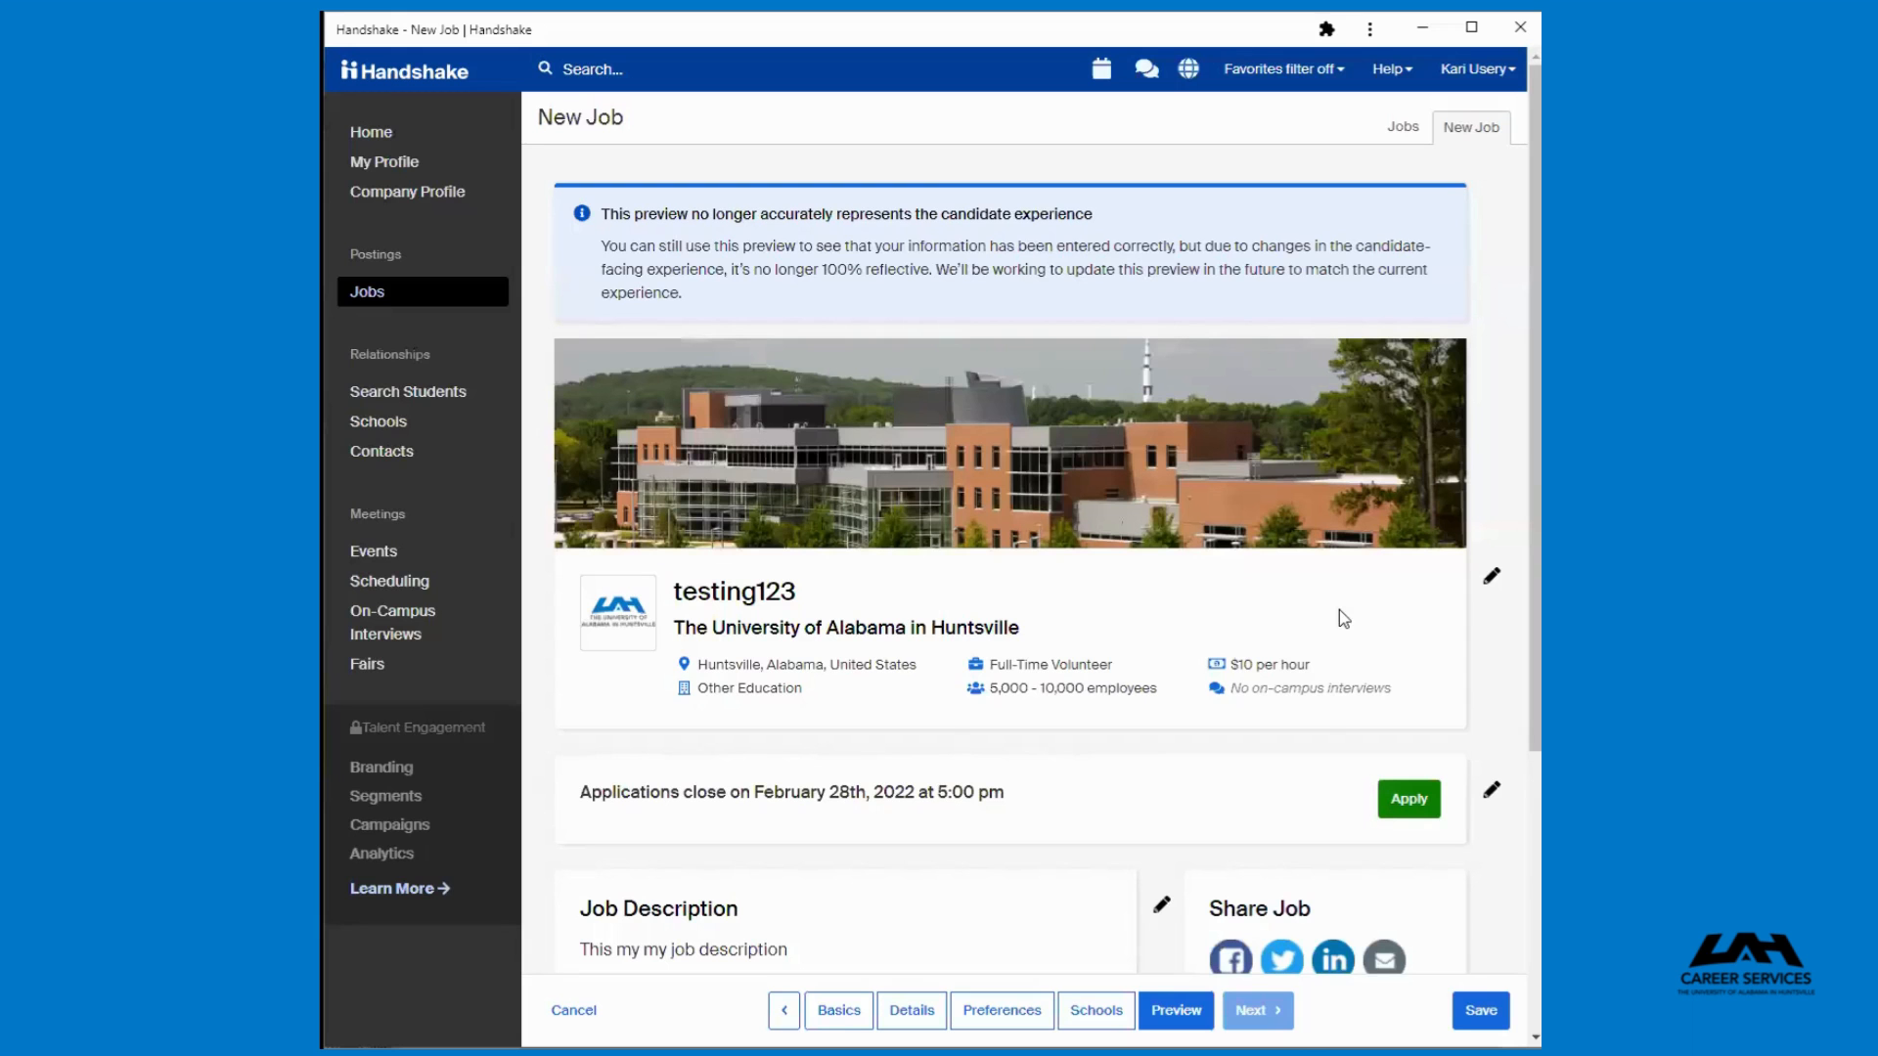
# Save the new job and open its matches
pyautogui.scroll(-4, 1378, 646)
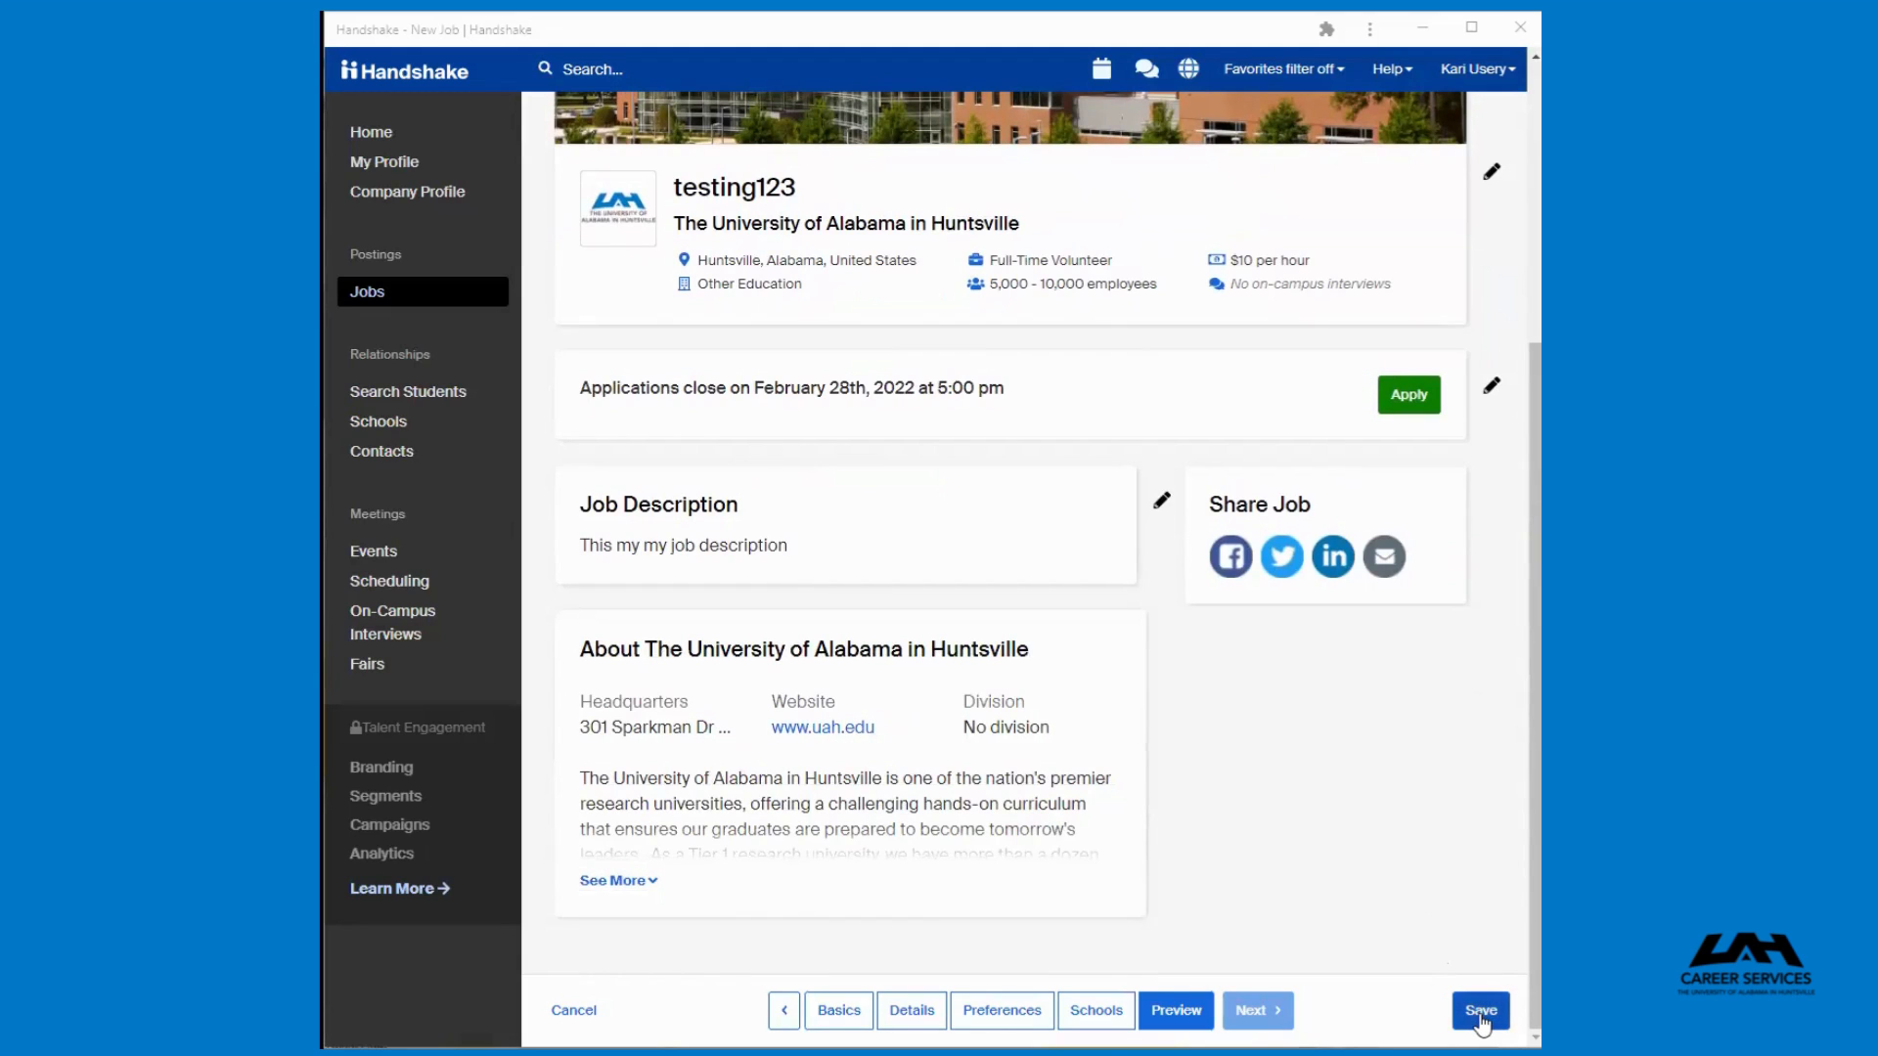
pyautogui.click(1480, 1017)
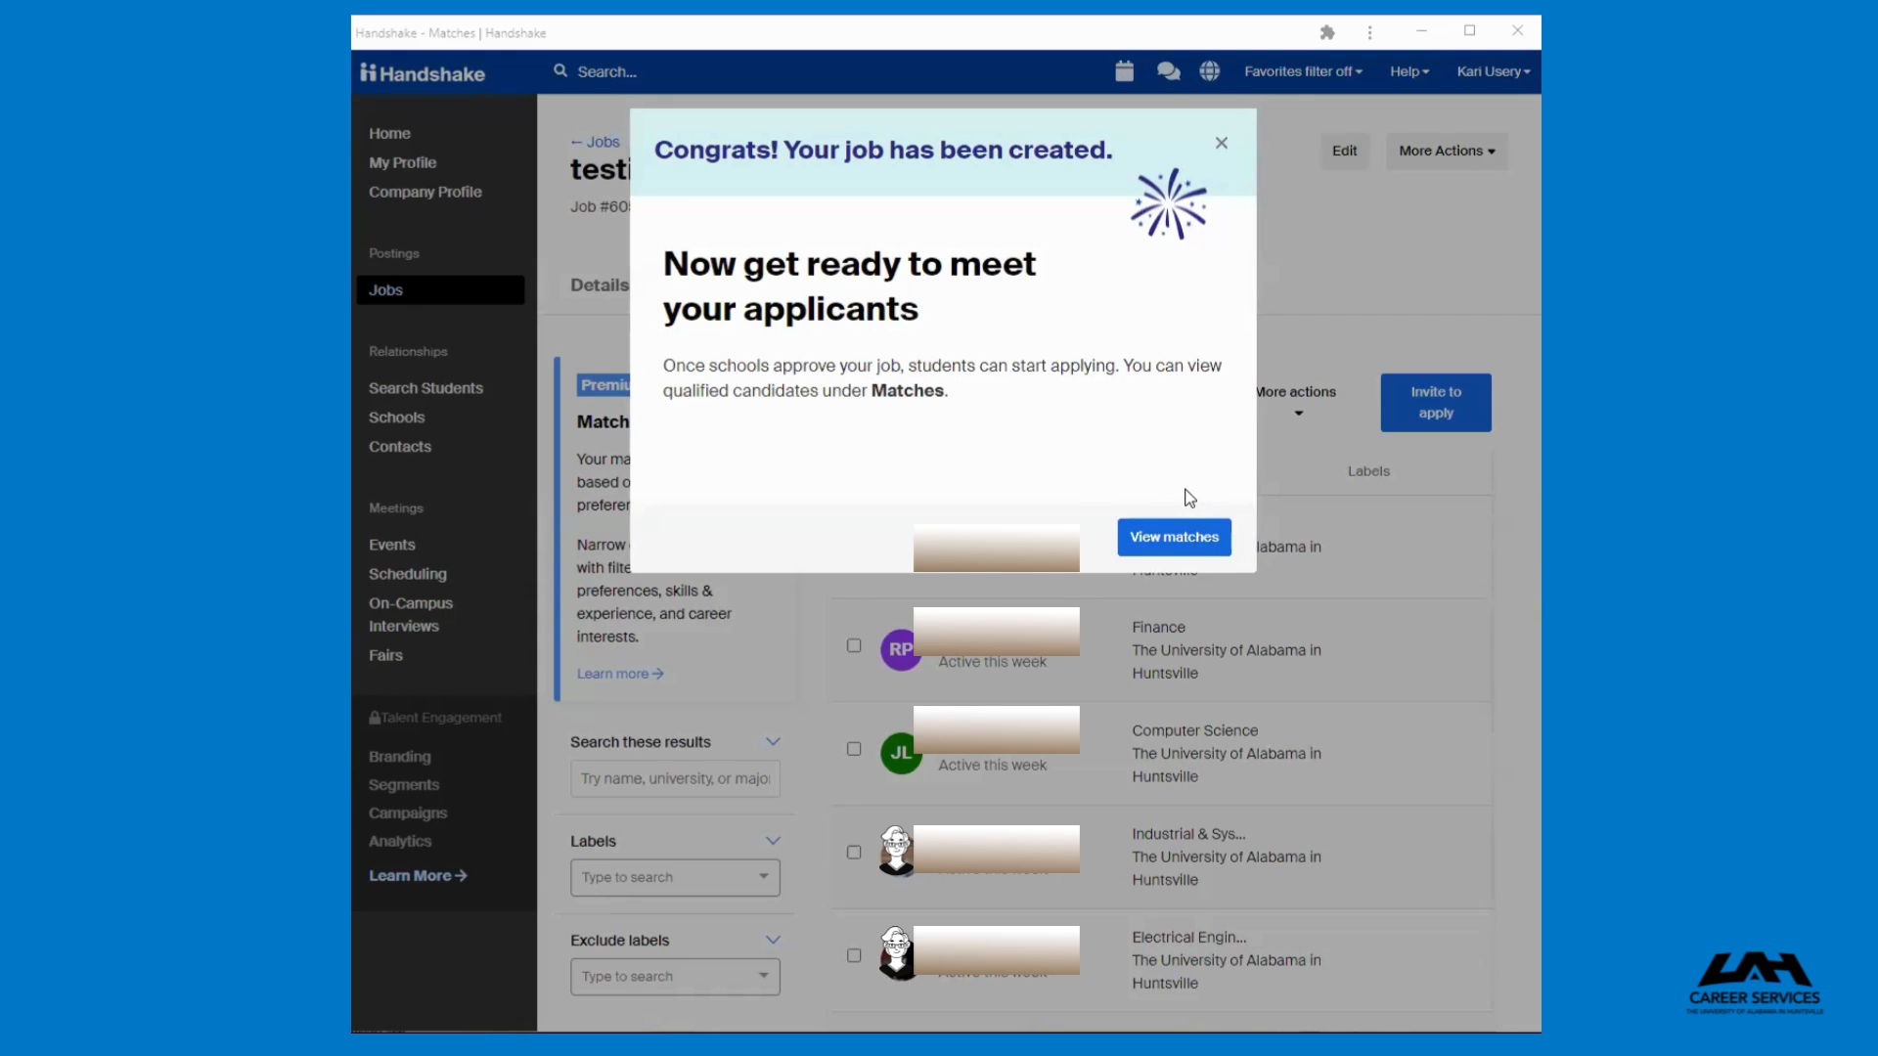
pyautogui.click(1190, 537)
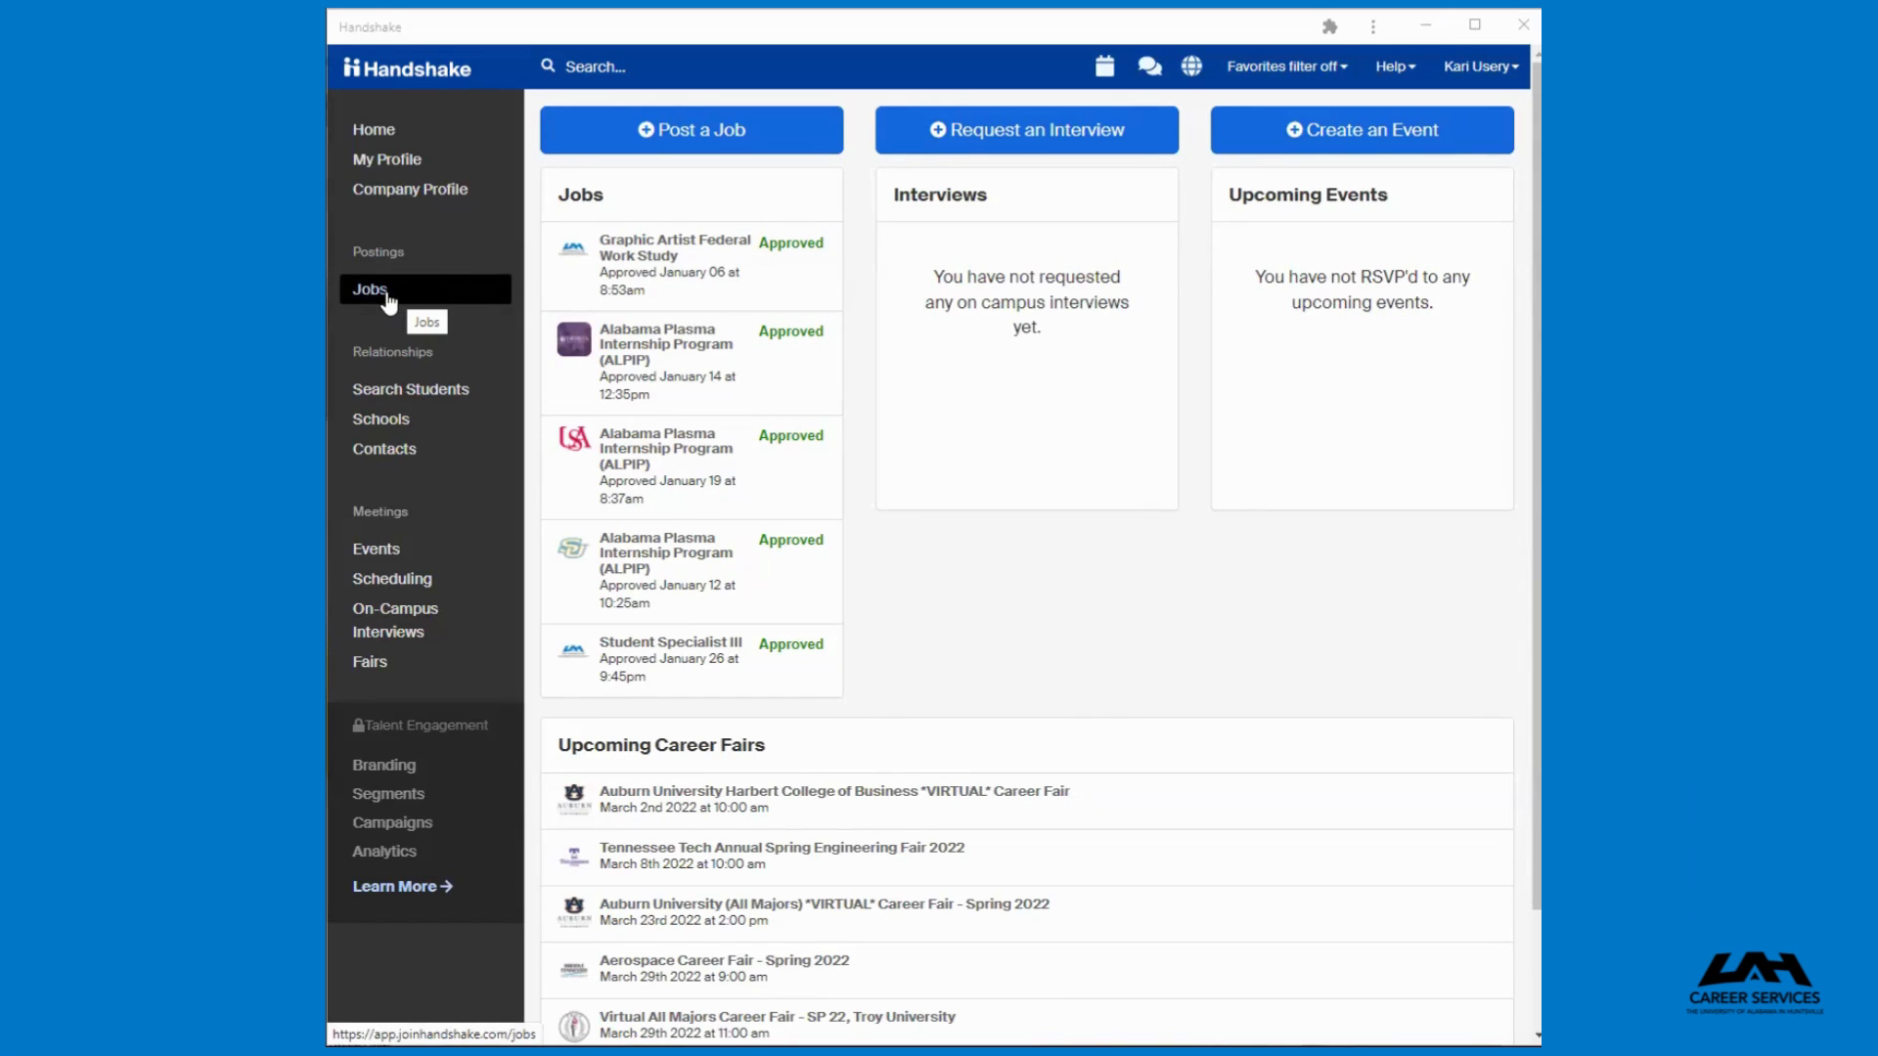
# Open the Jobs list, search for testing, open the testing123 posting and view its targeted schools
pyautogui.click(383, 305)
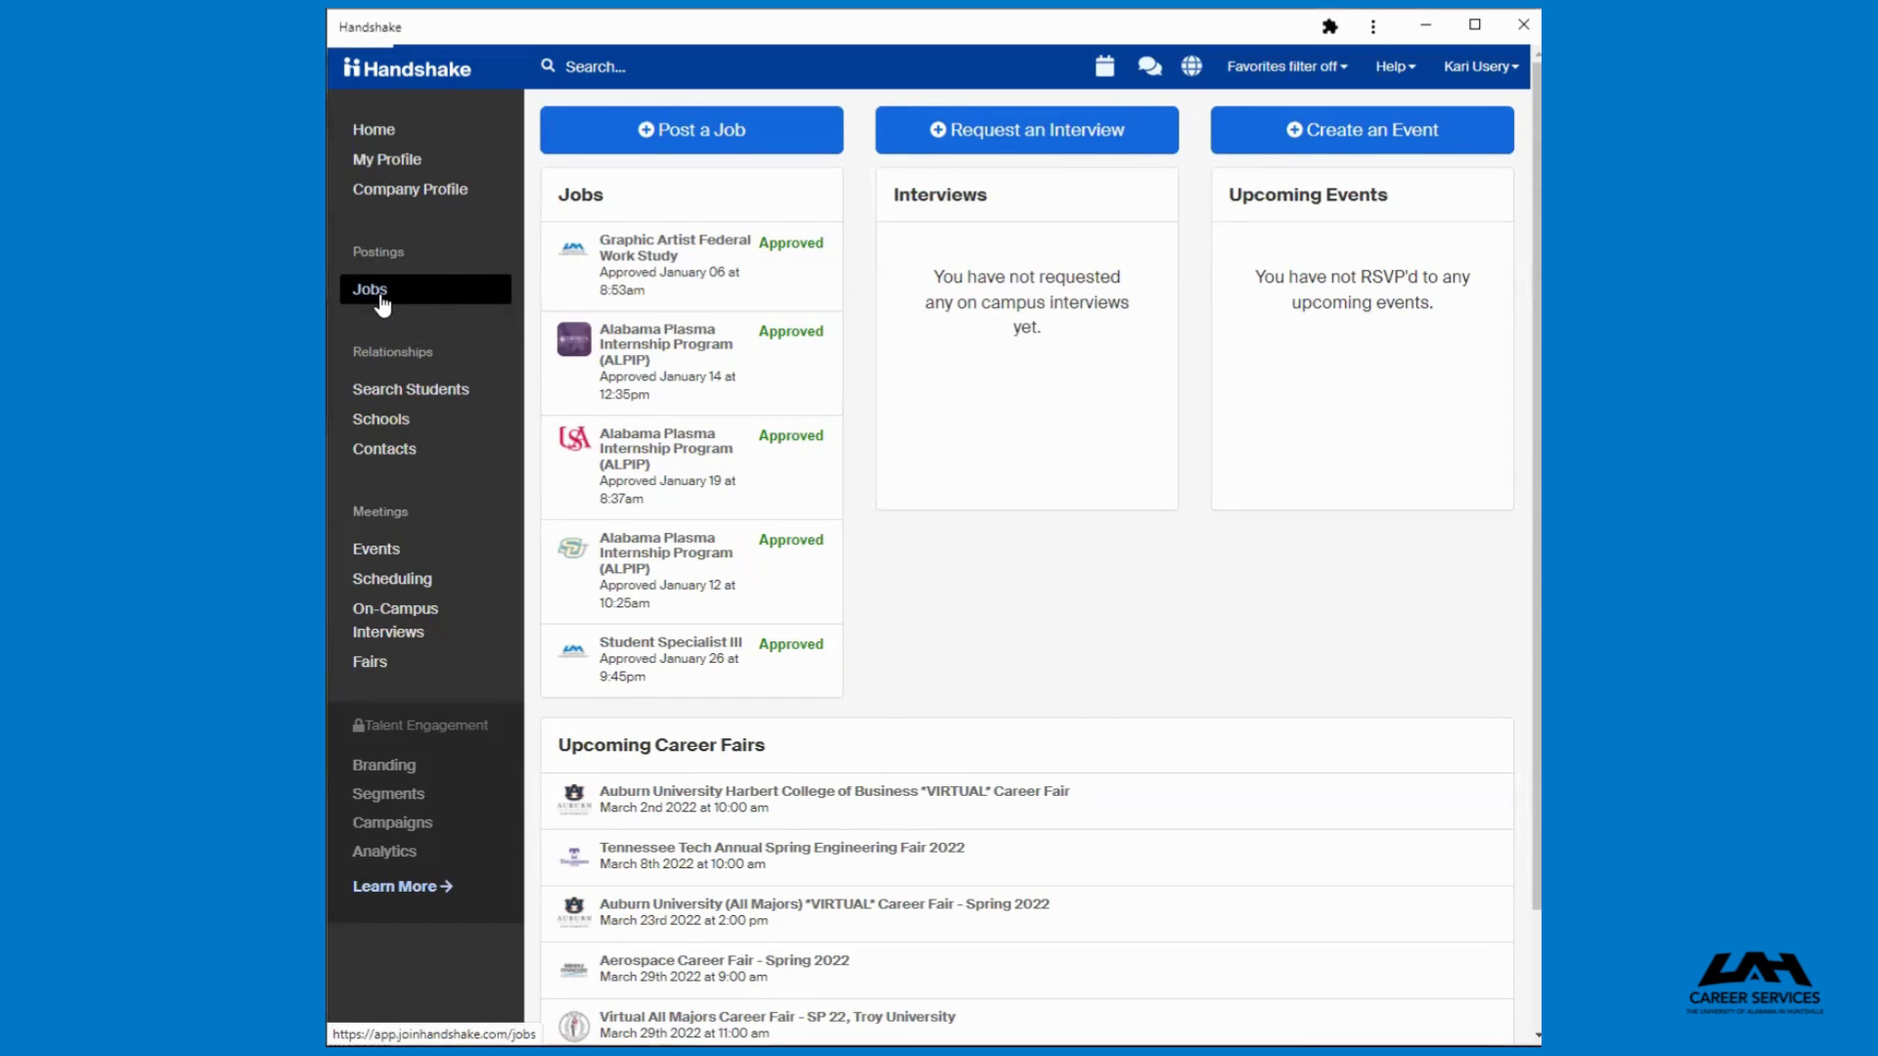
pyautogui.click(380, 299)
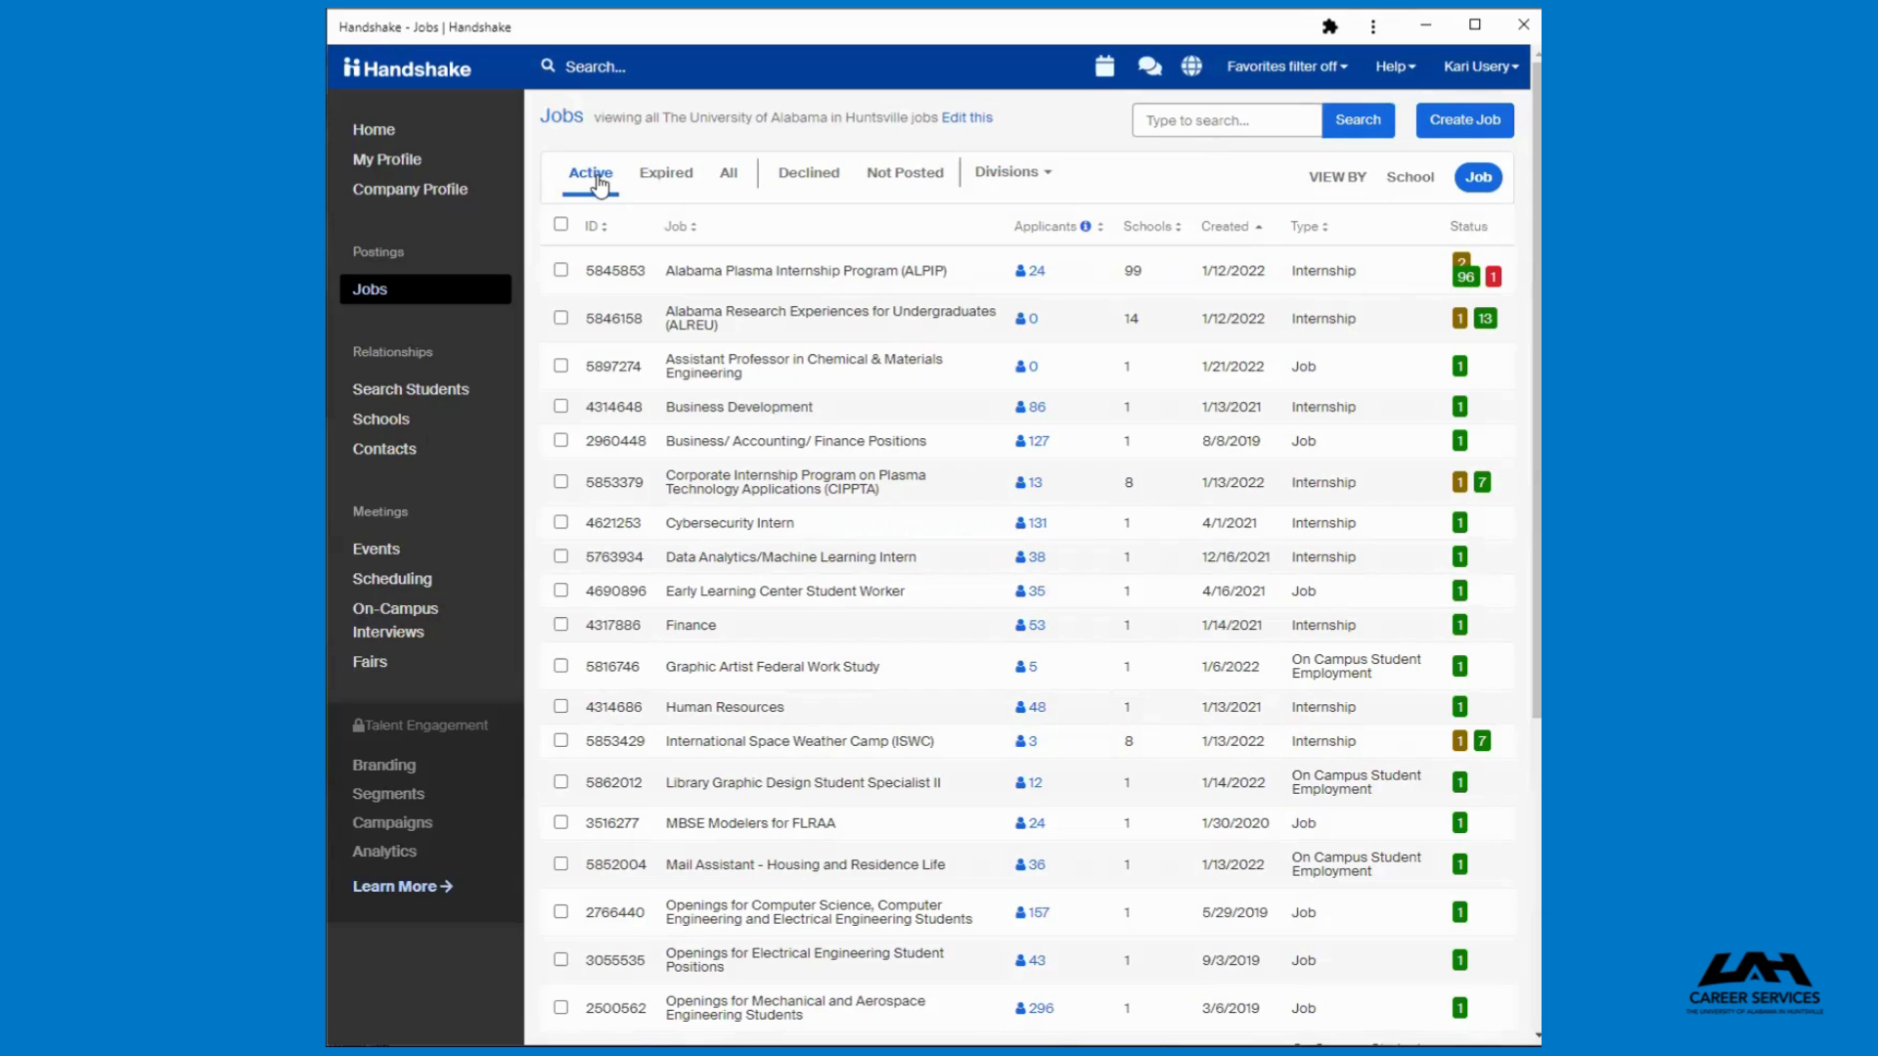
pyautogui.click(1179, 119)
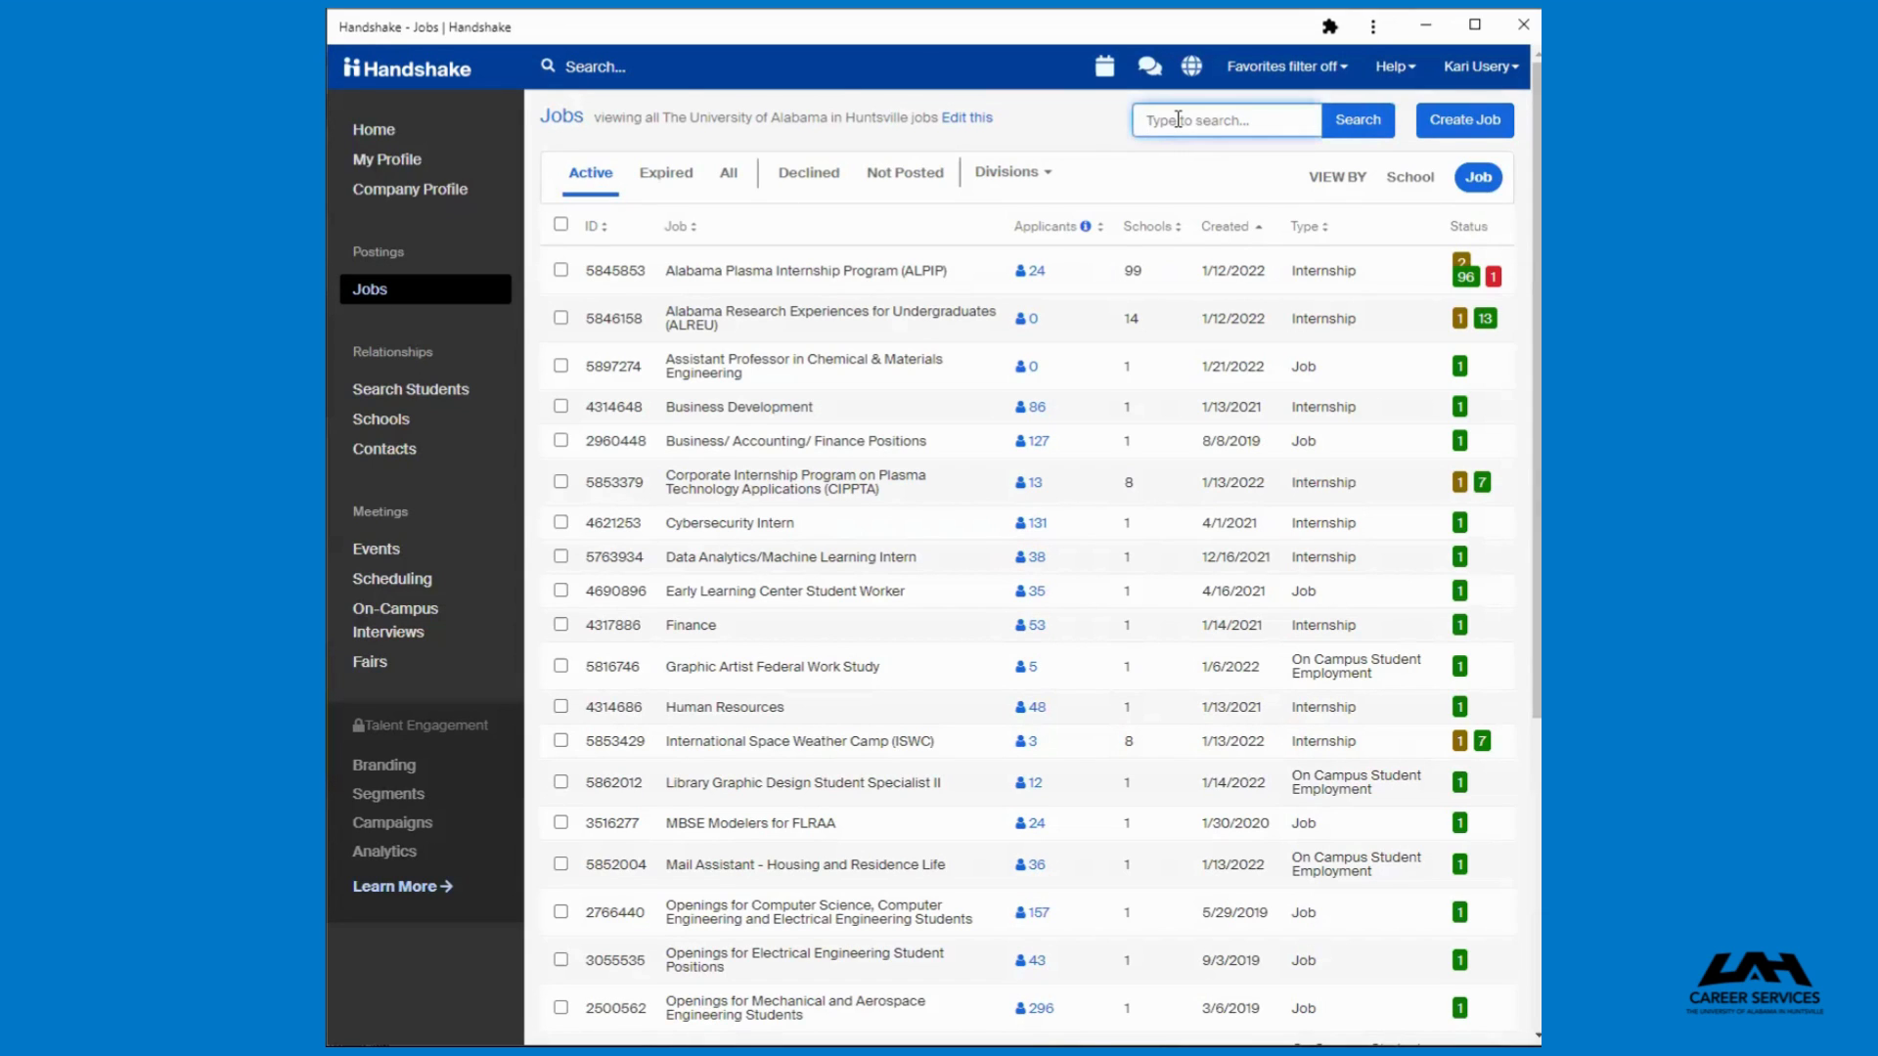
pyautogui.write('test')
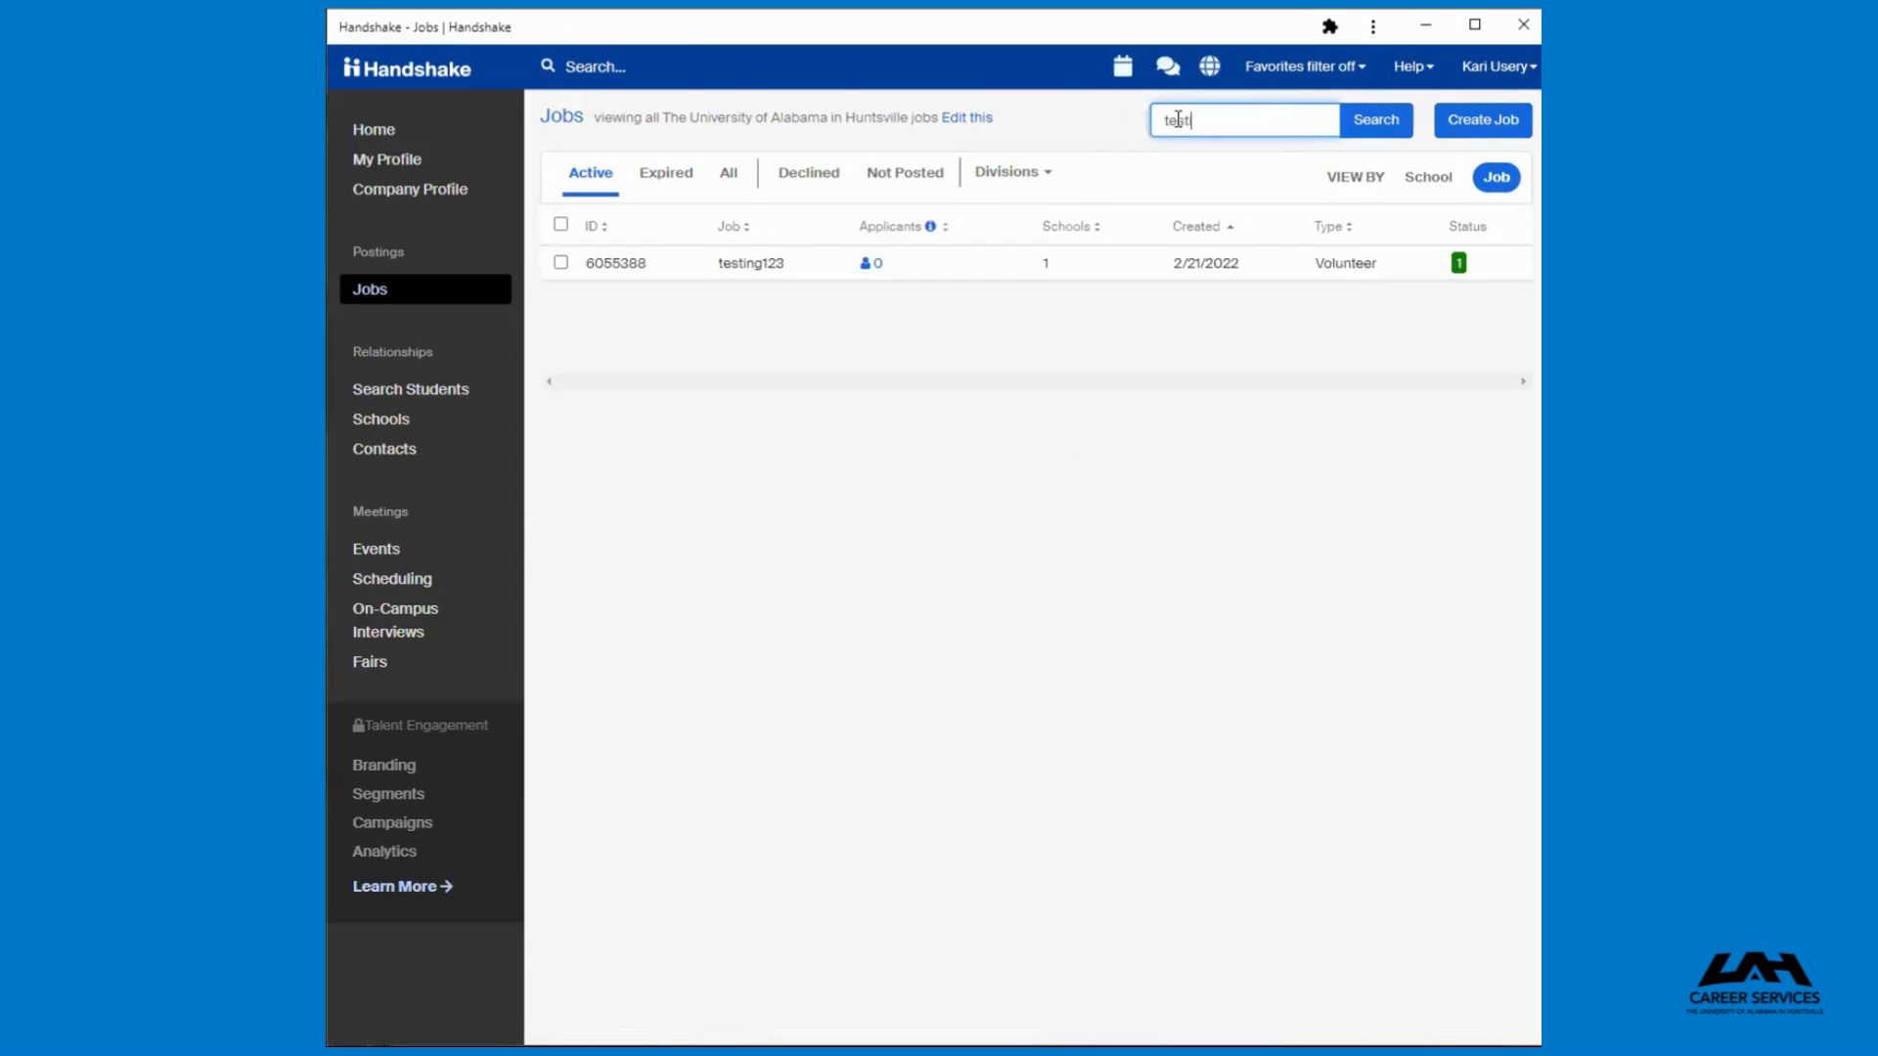
pyautogui.write('ing')
pyautogui.click(783, 276)
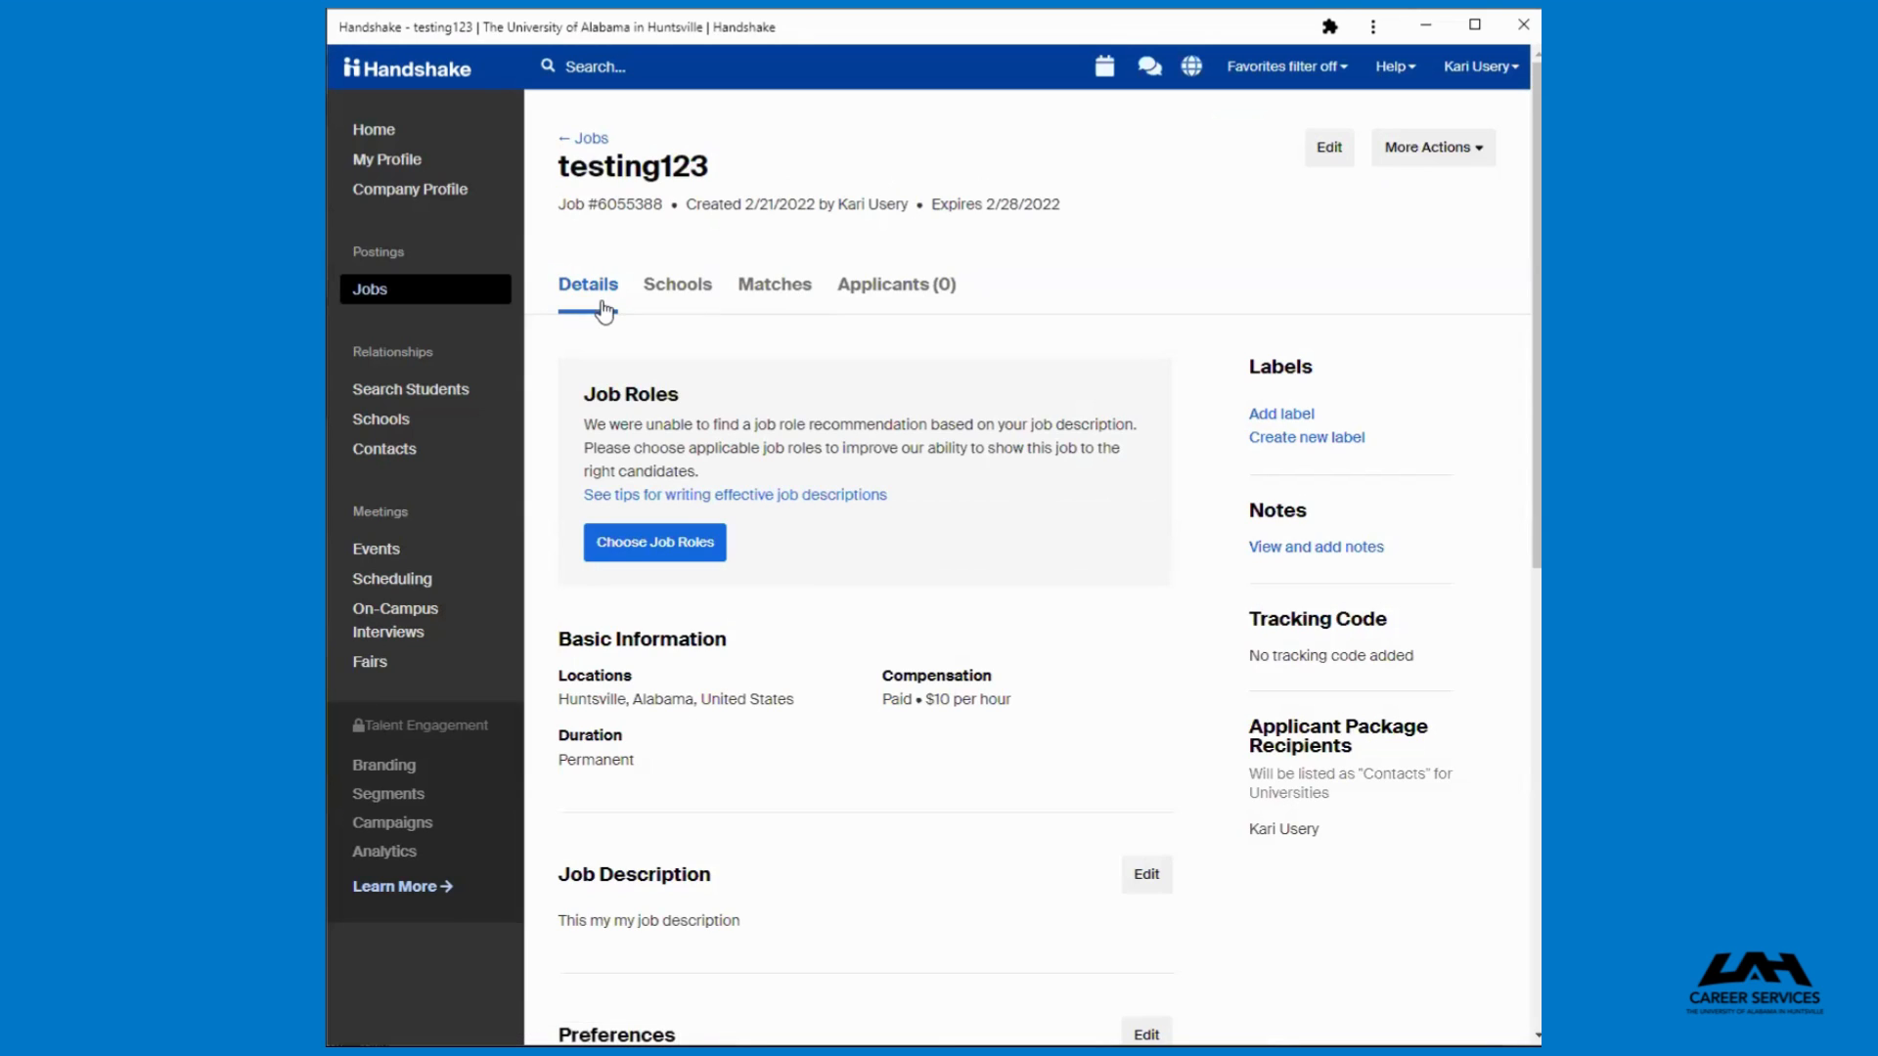
pyautogui.click(681, 297)
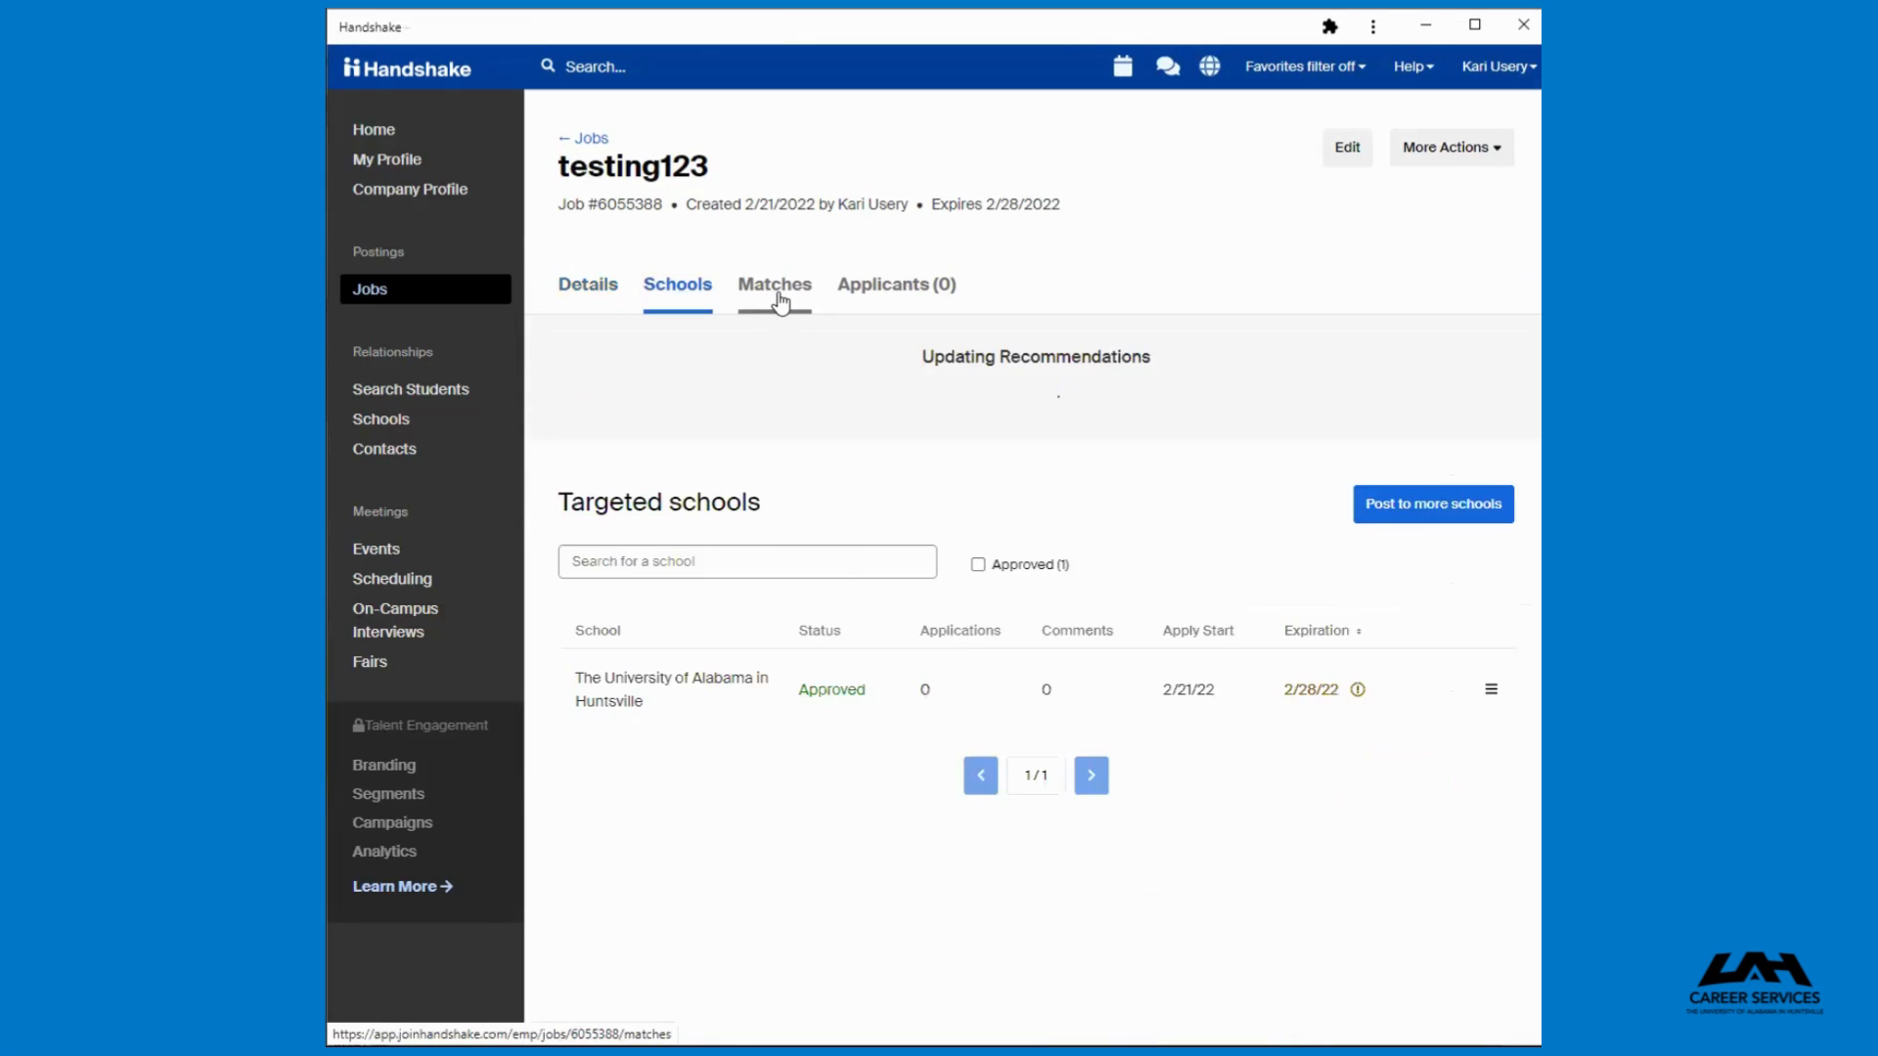